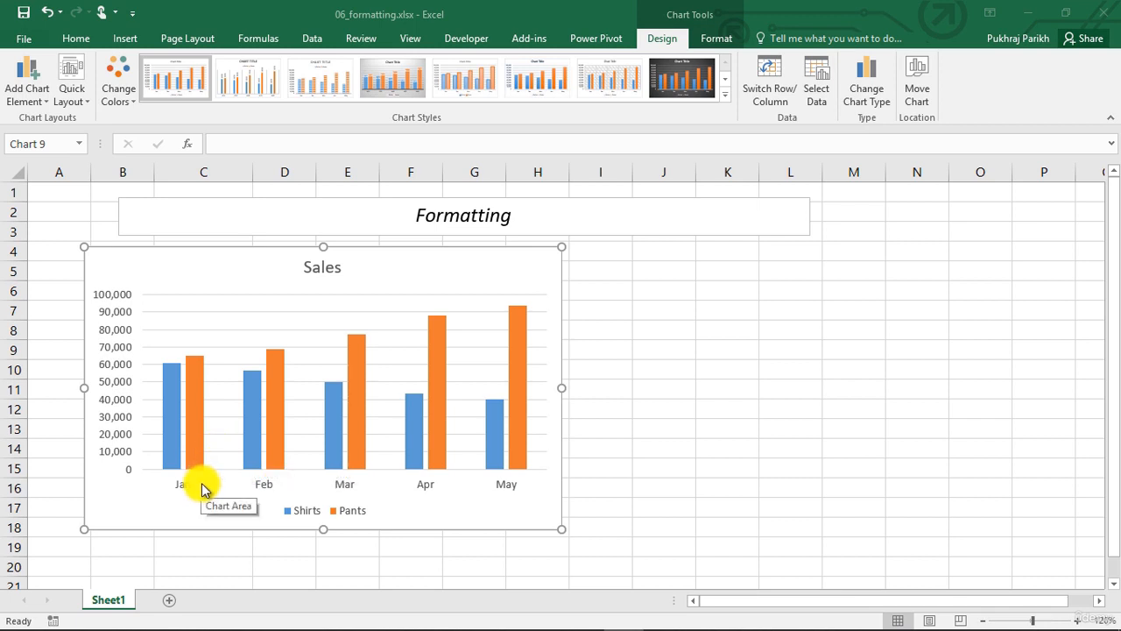
# Open the format pane for the chart's horizontal category axis
pyautogui.click(260, 485)
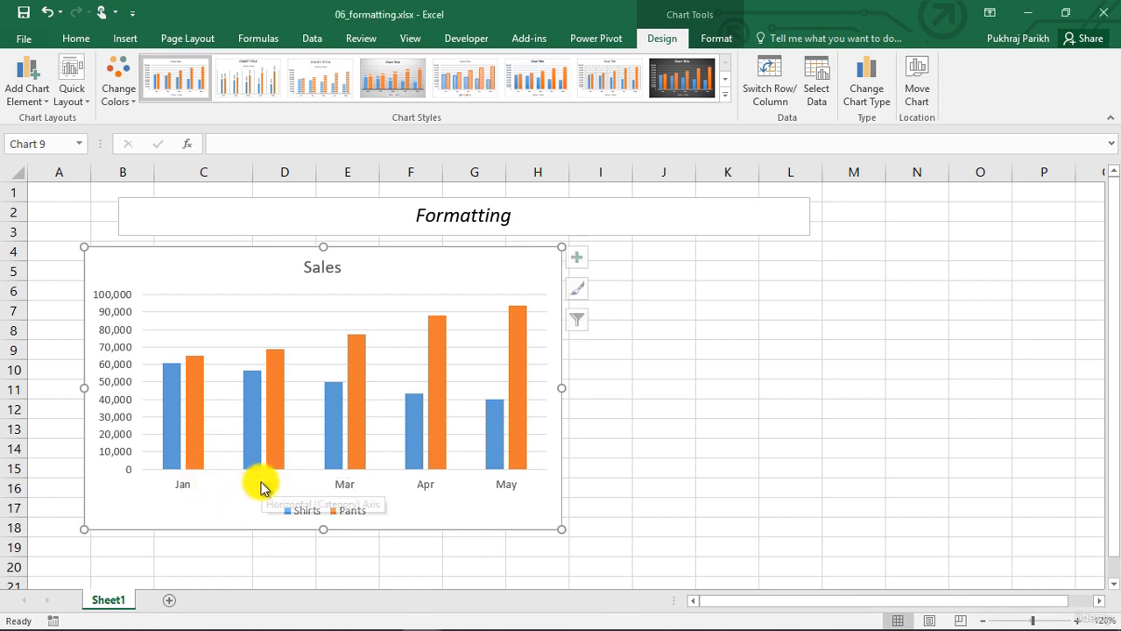
pyautogui.click(263, 487)
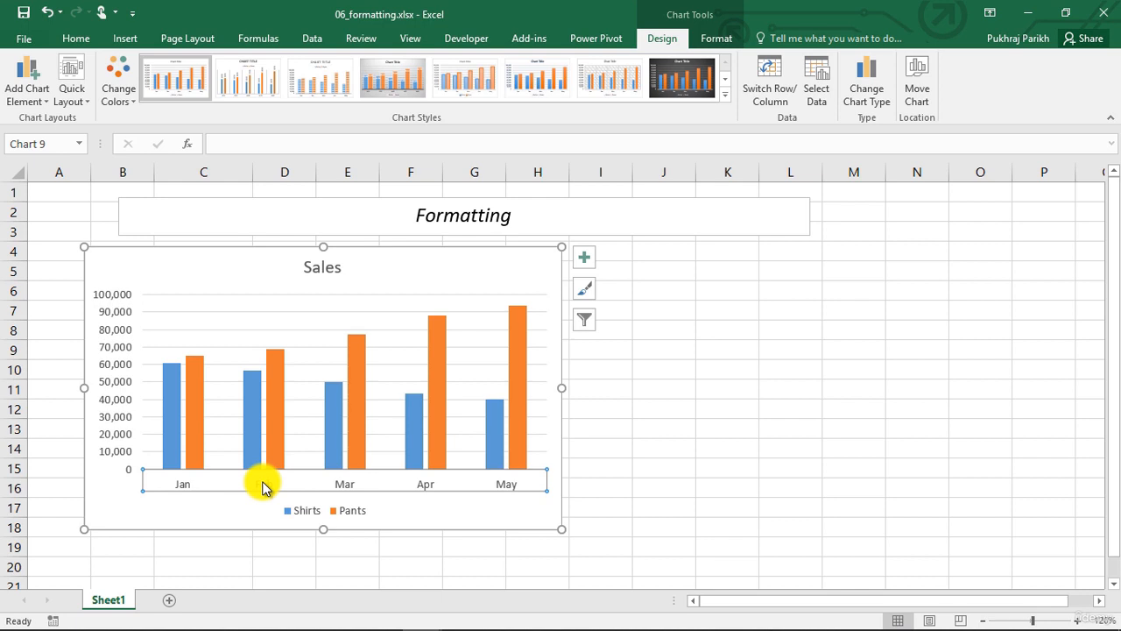
pyautogui.rightClick(263, 487)
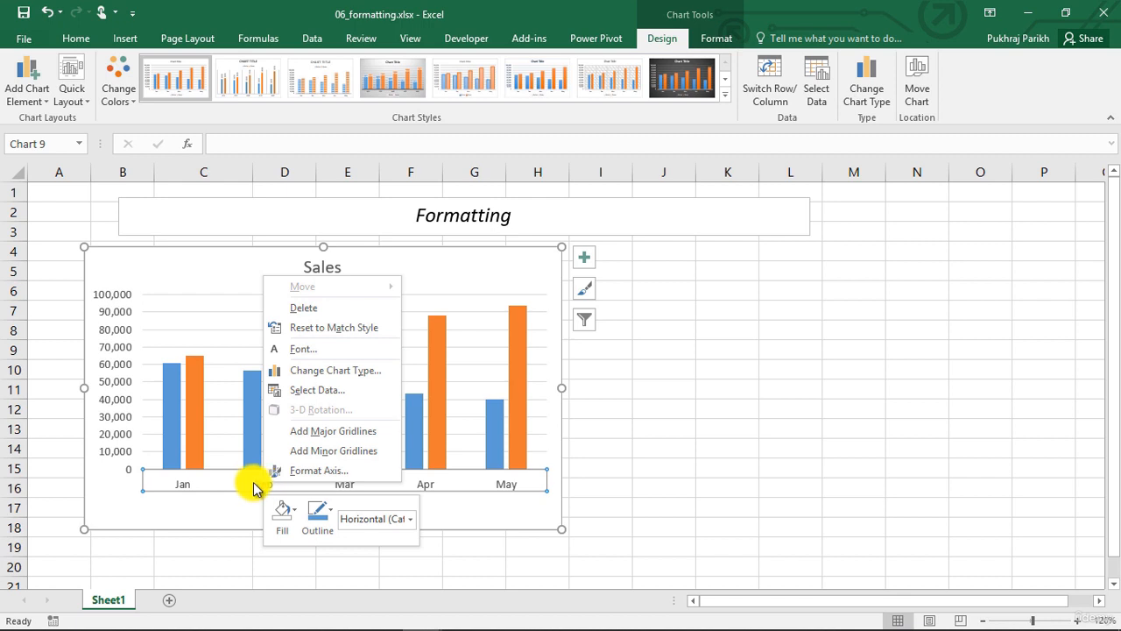
pyautogui.click(322, 473)
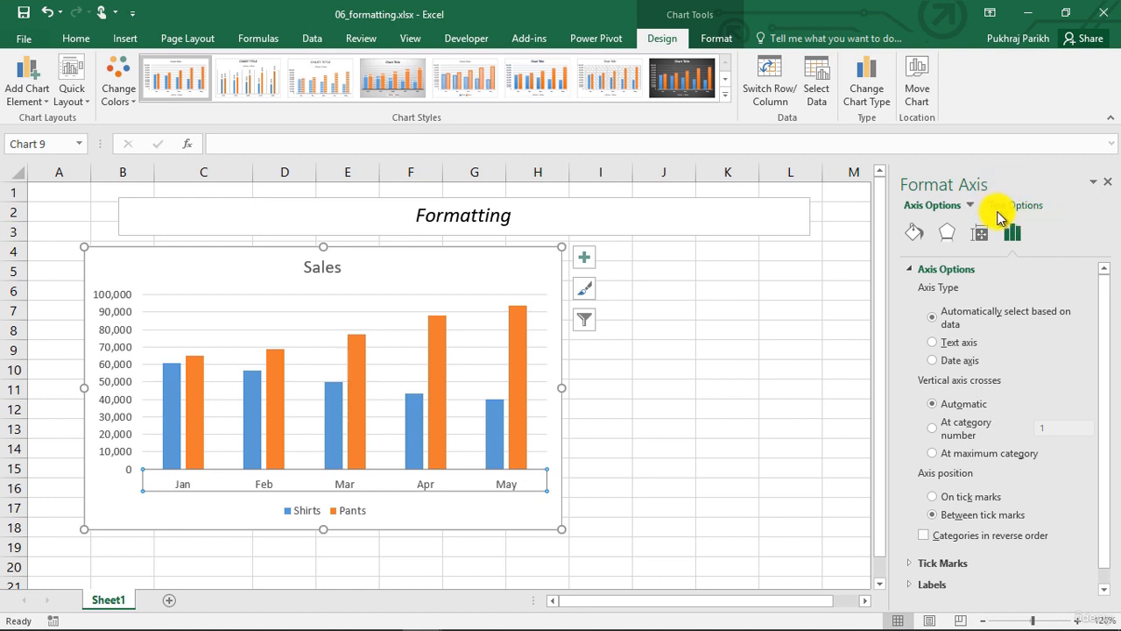
# Switch the format pane to the chart area and browse its fill, effects and size categories
pyautogui.click(969, 205)
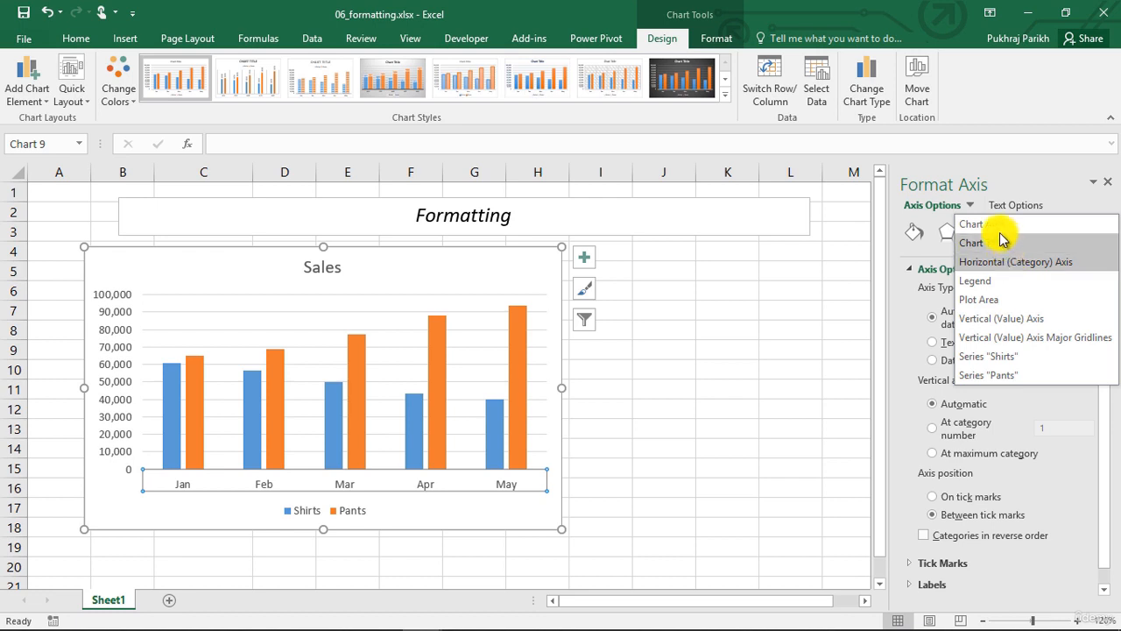
pyautogui.click(1000, 228)
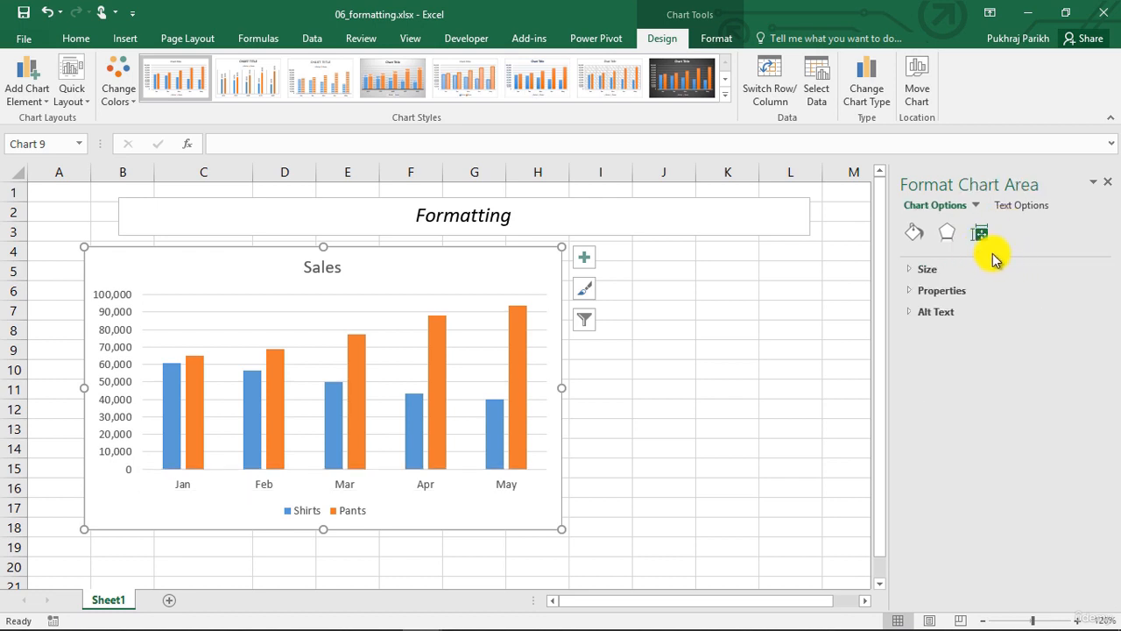
pyautogui.click(923, 238)
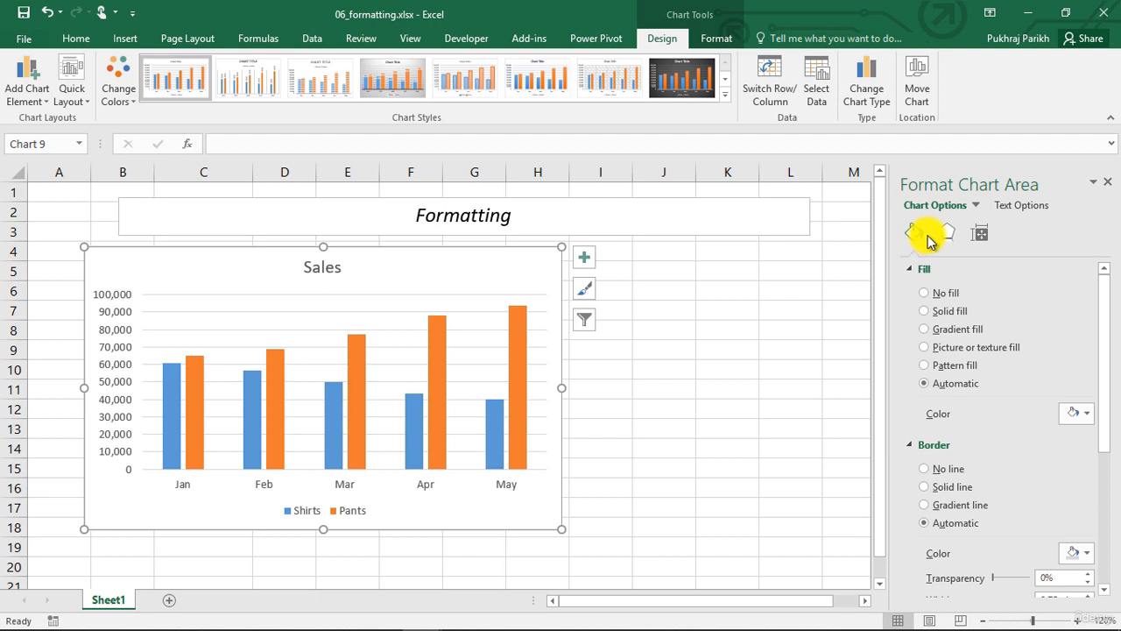
pyautogui.click(948, 235)
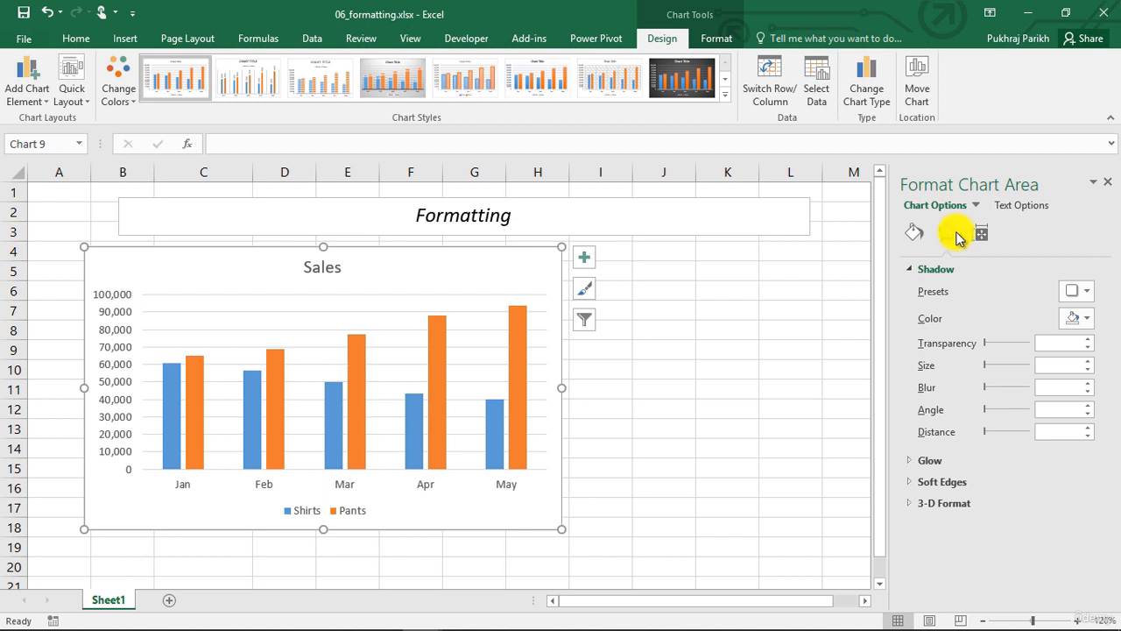
pyautogui.click(981, 234)
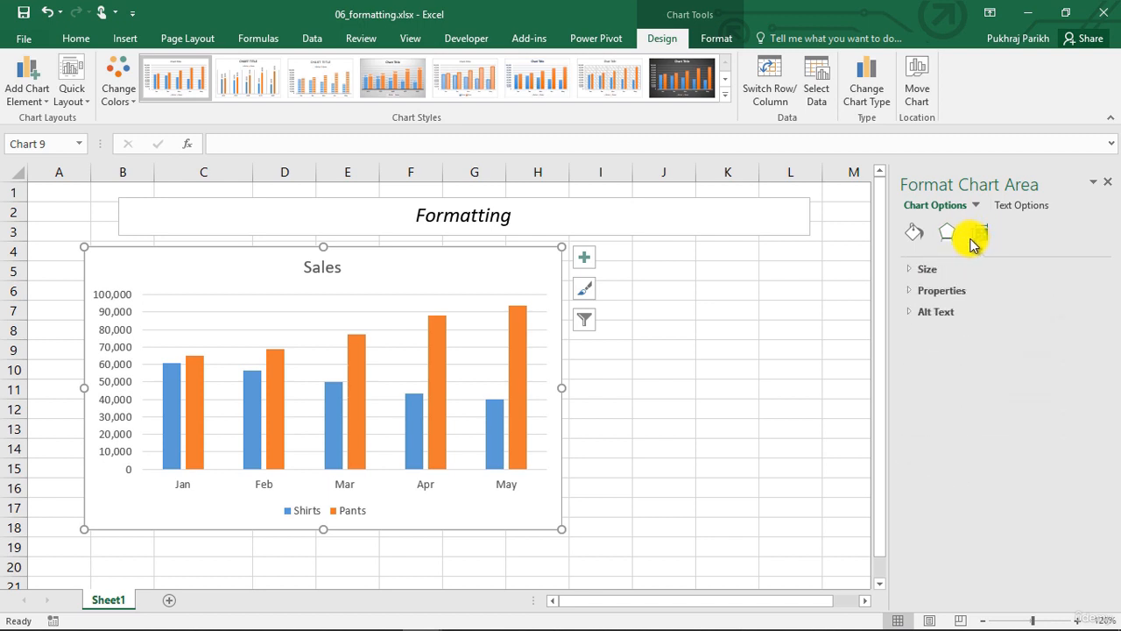
pyautogui.click(915, 272)
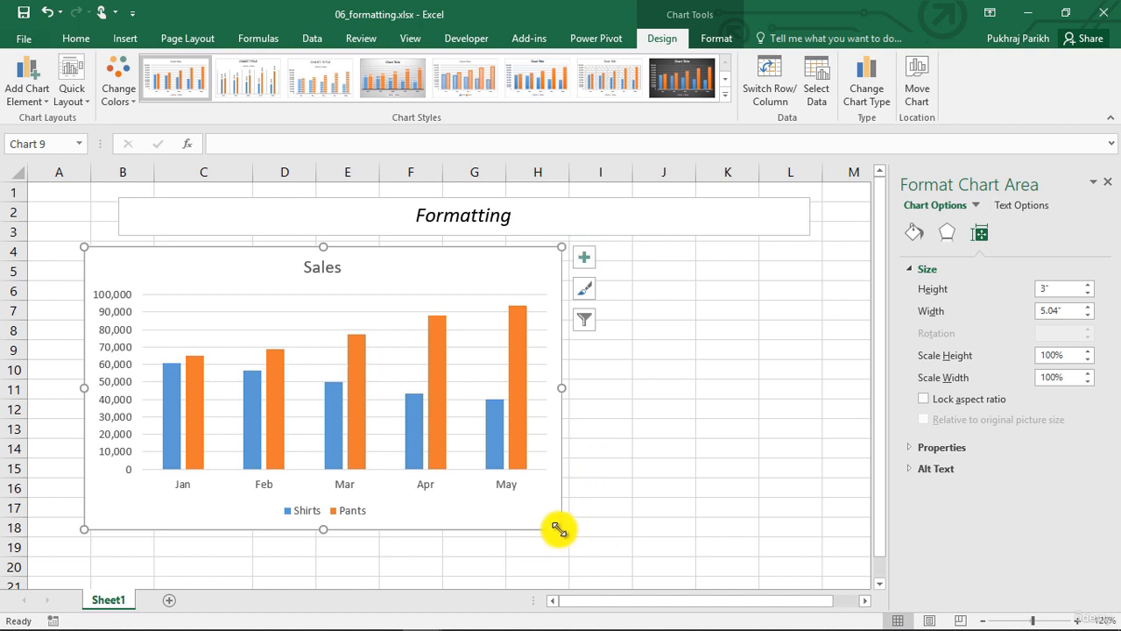
# Resize the chart to about 5.3 inches wide and set its height to 3.2 inches
pyautogui.moveTo(562, 529); pyautogui.dragTo(585, 555)
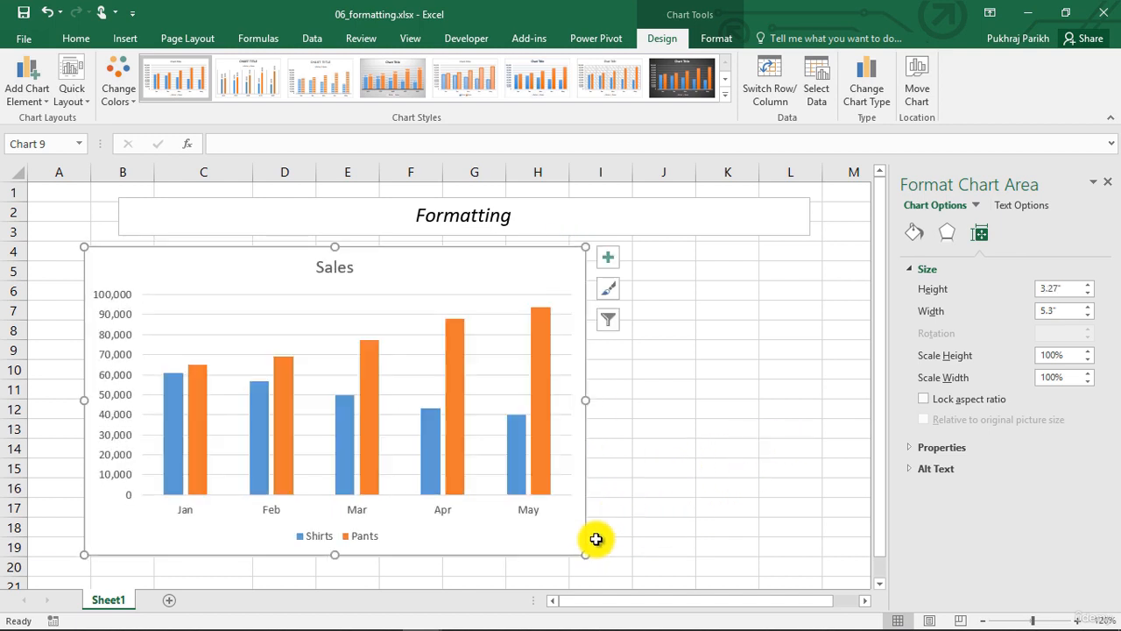
pyautogui.click(1088, 286)
pyautogui.click(1088, 286)
pyautogui.click(1089, 285)
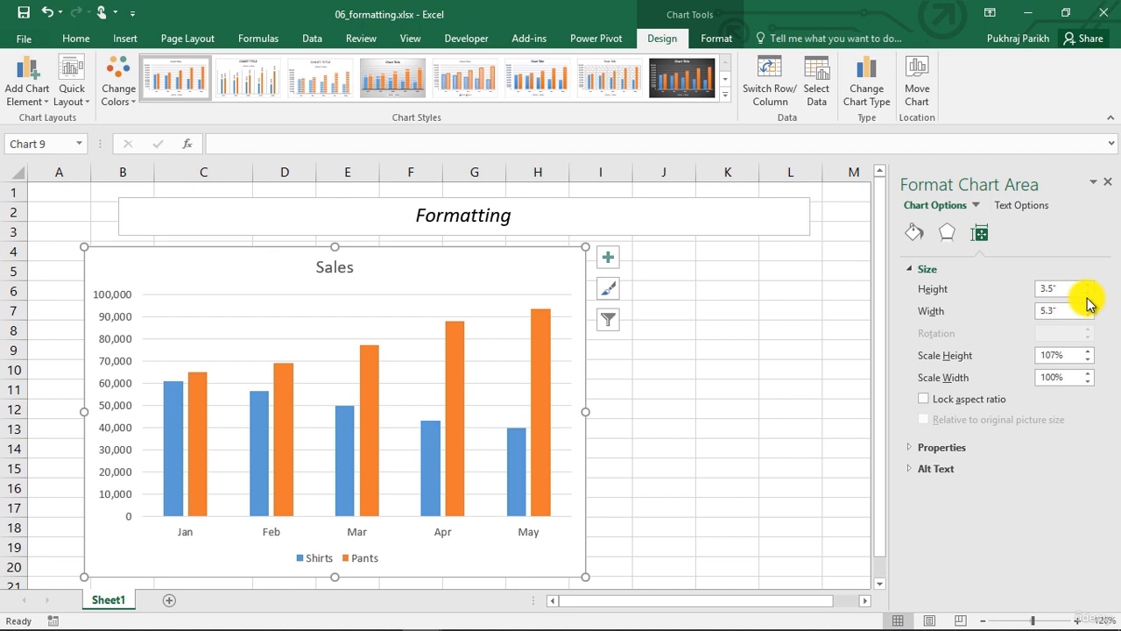
pyautogui.click(1089, 294)
pyautogui.click(1088, 293)
pyautogui.click(1089, 294)
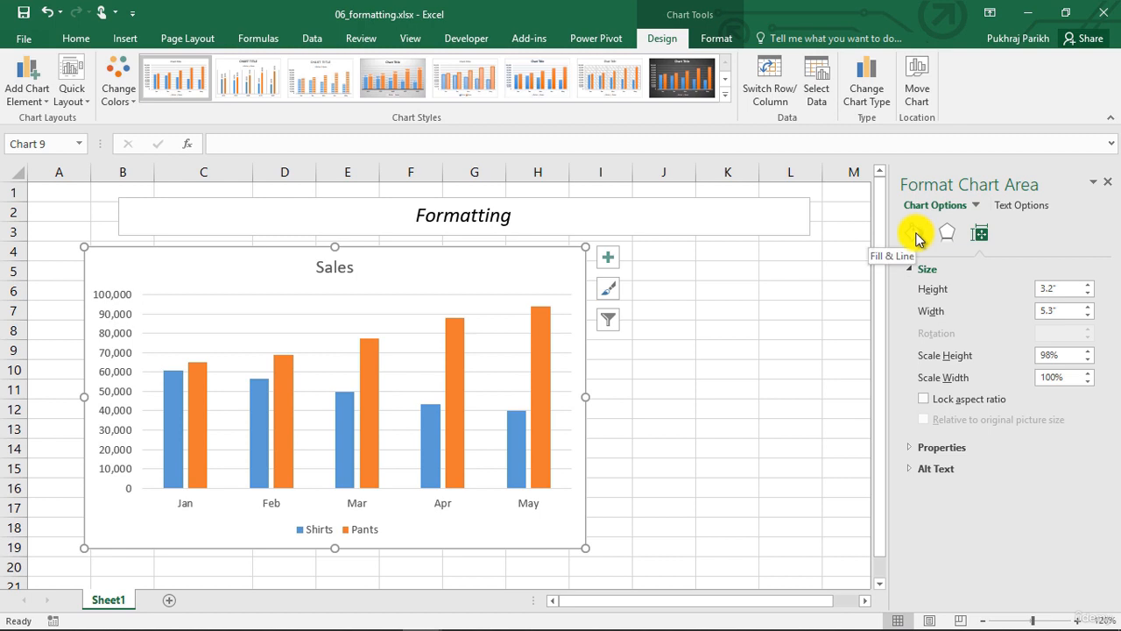
# Give the chart area a solid line border in dark blue-gray
pyautogui.click(916, 238)
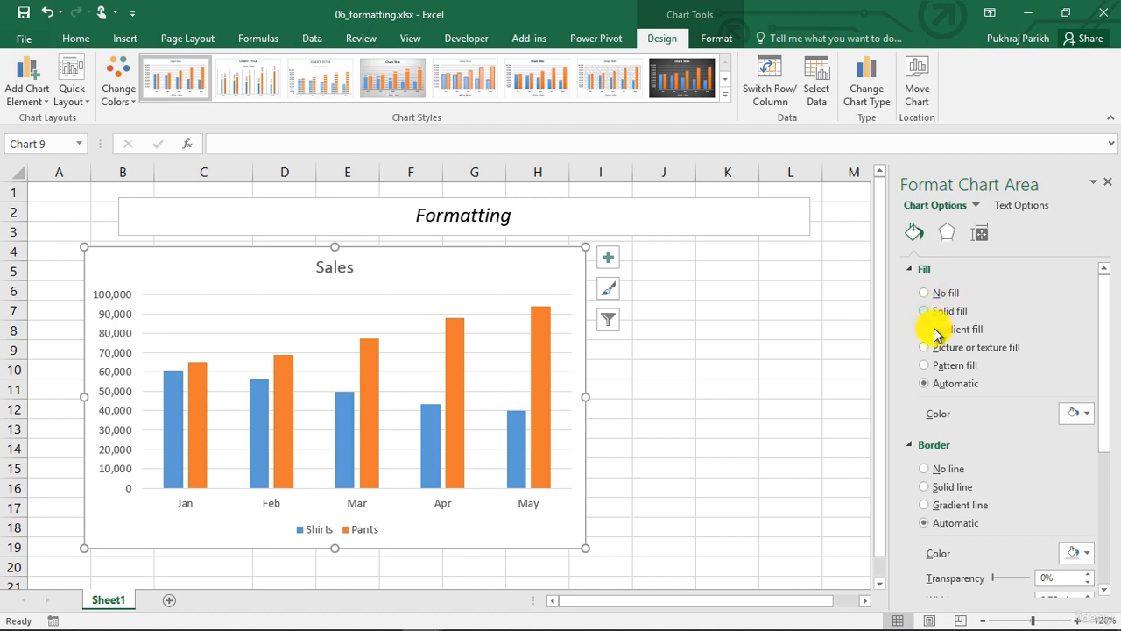
pyautogui.scroll(-1, 963, 455)
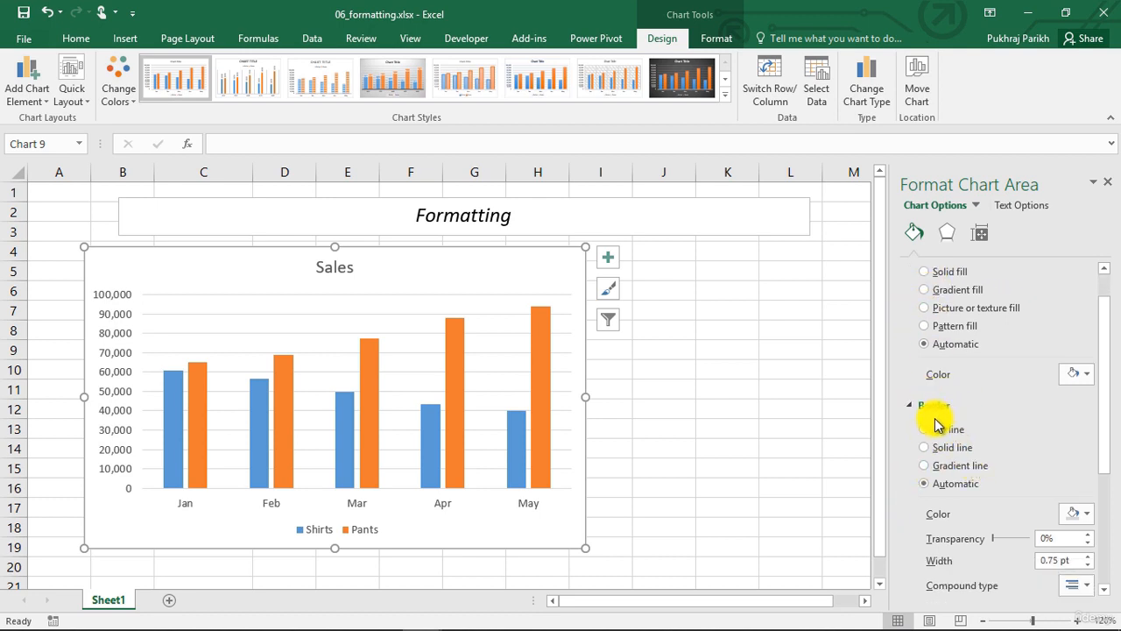
pyautogui.scroll(1, 938, 427)
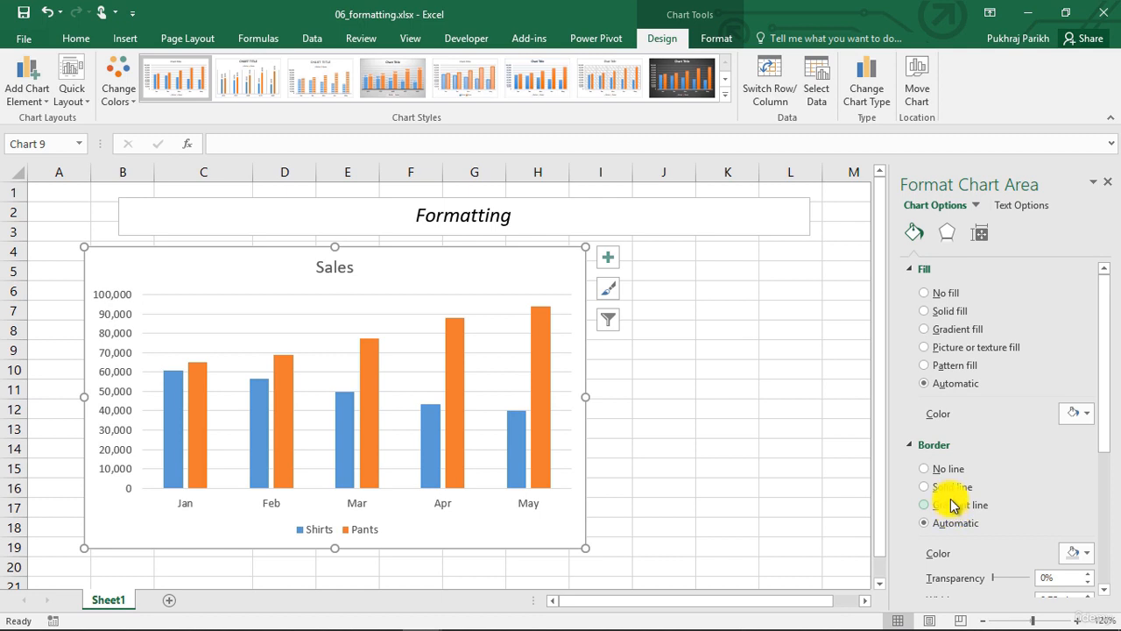
pyautogui.scroll(-1, 963, 477)
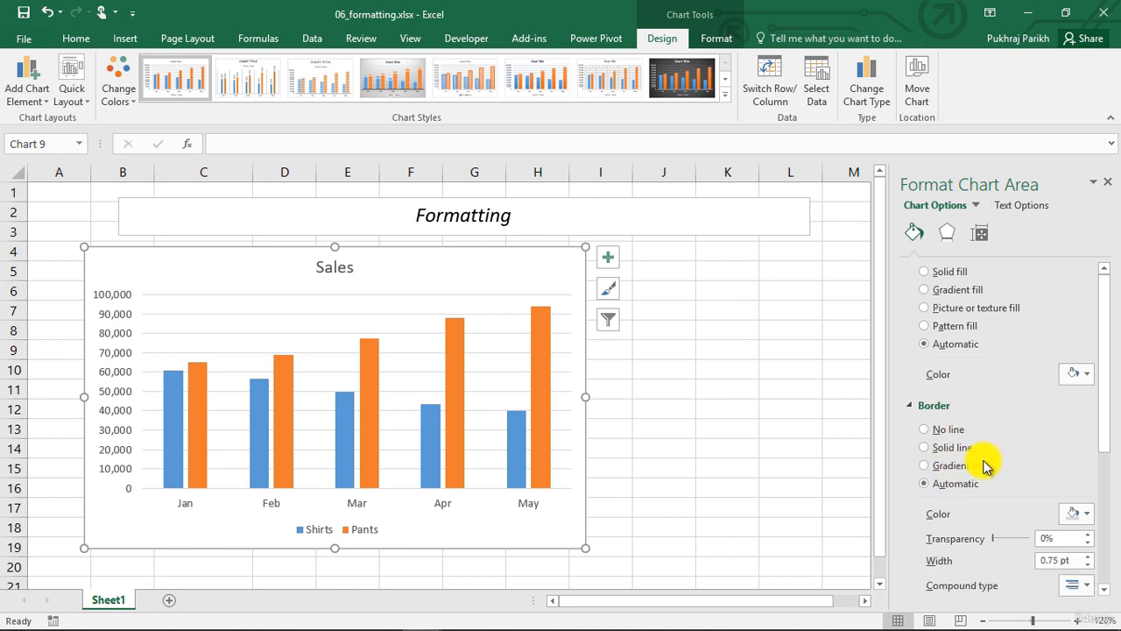
pyautogui.click(930, 449)
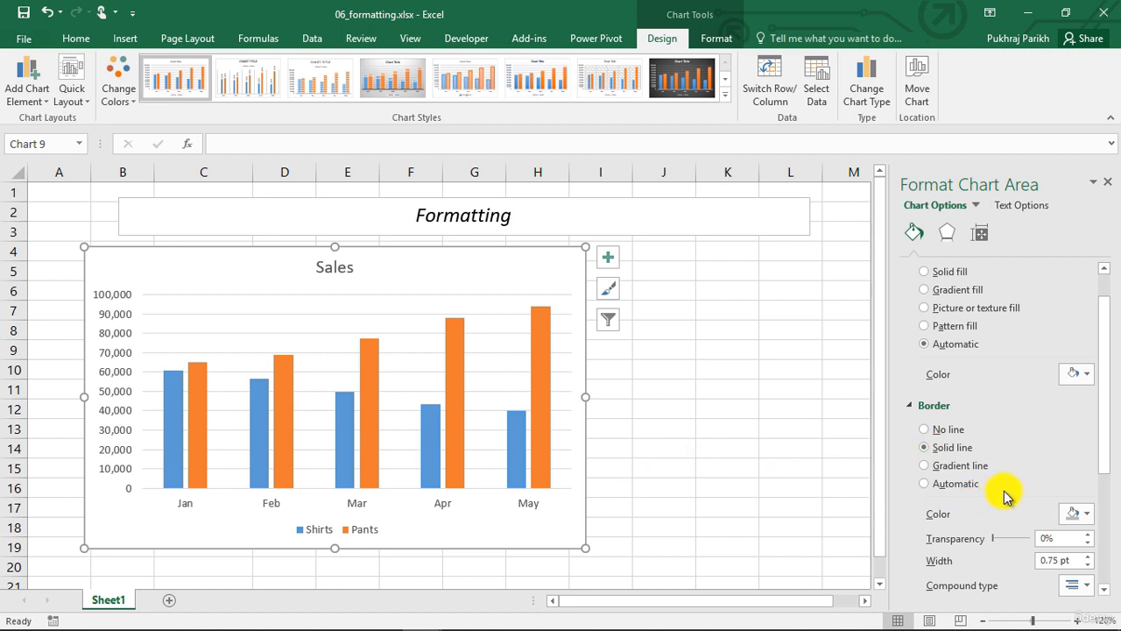
pyautogui.scroll(-1, 1007, 495)
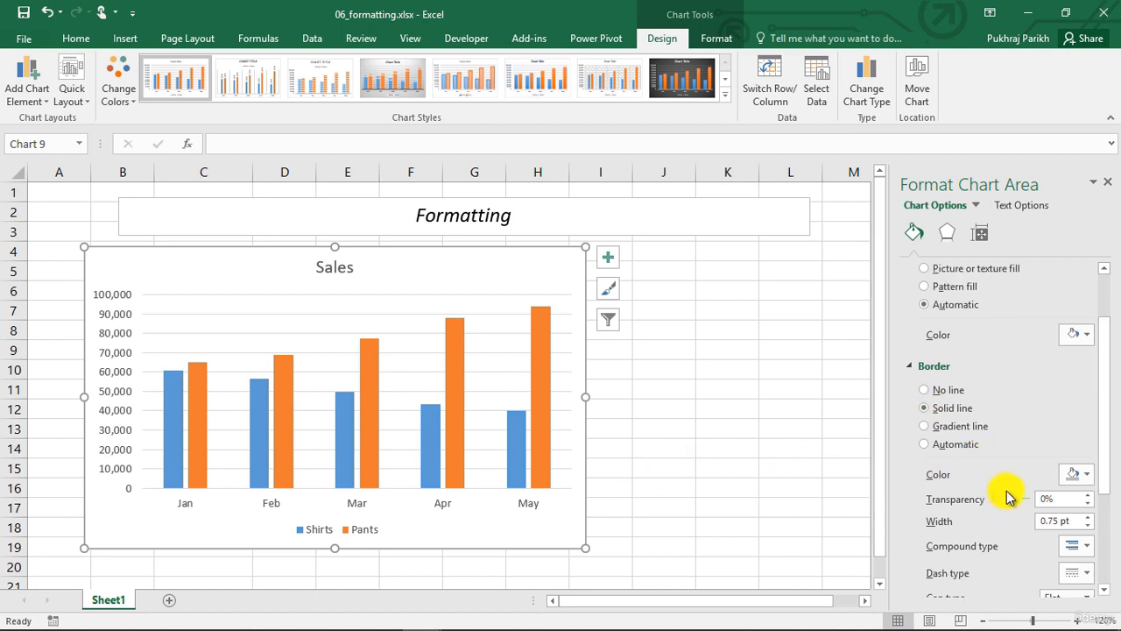
pyautogui.click(1085, 476)
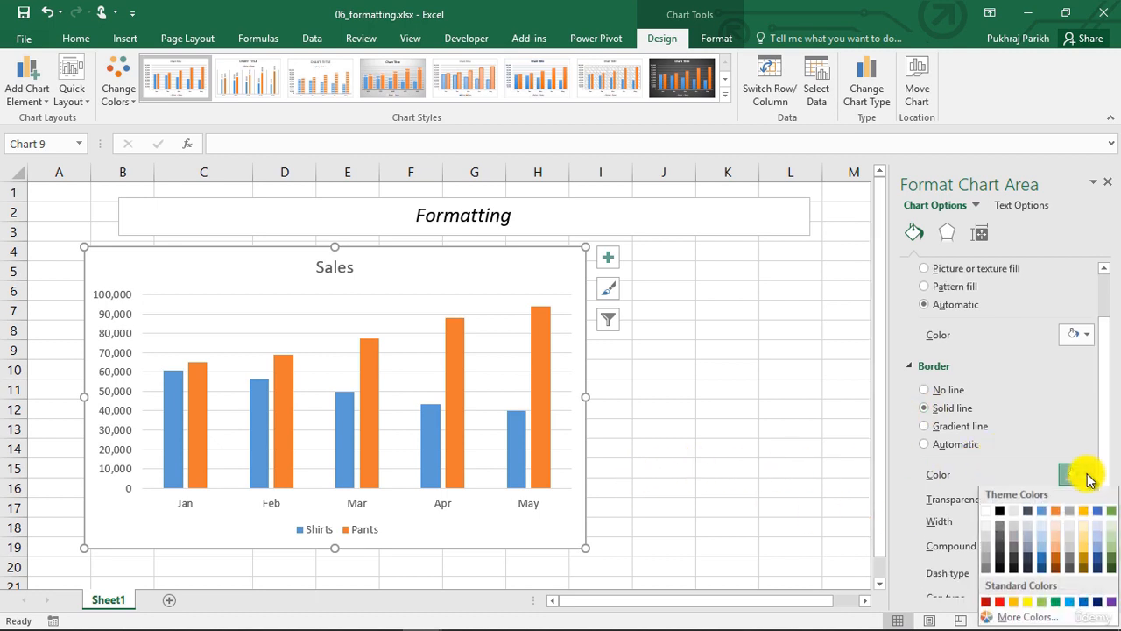
pyautogui.click(1031, 512)
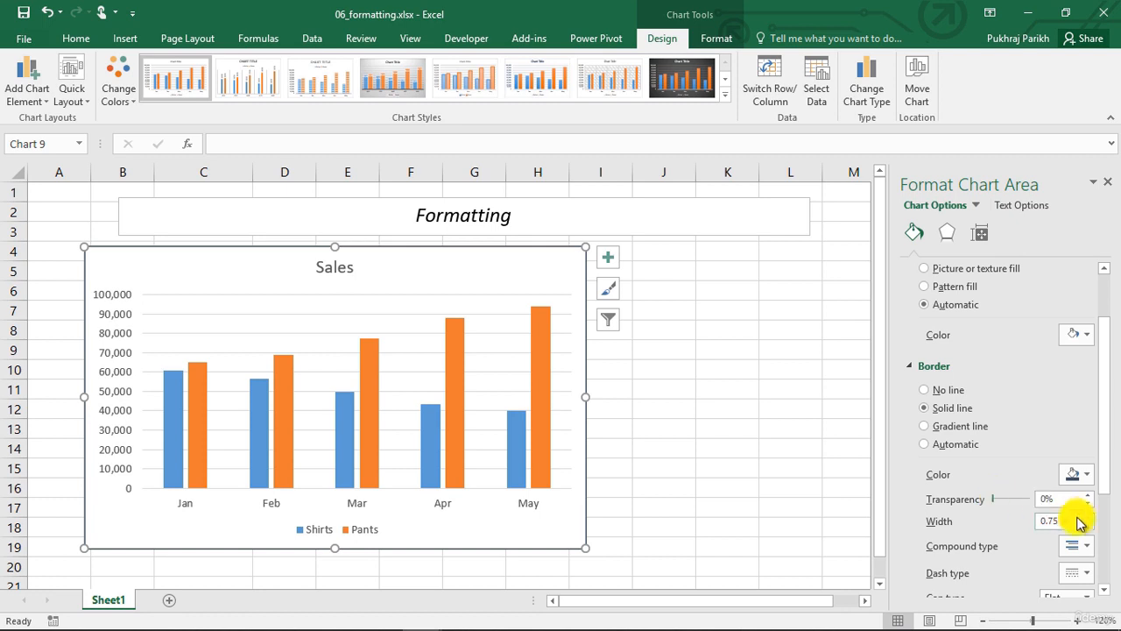
# Increase the chart area border width to 2.25 pt
pyautogui.click(1086, 515)
pyautogui.click(1087, 515)
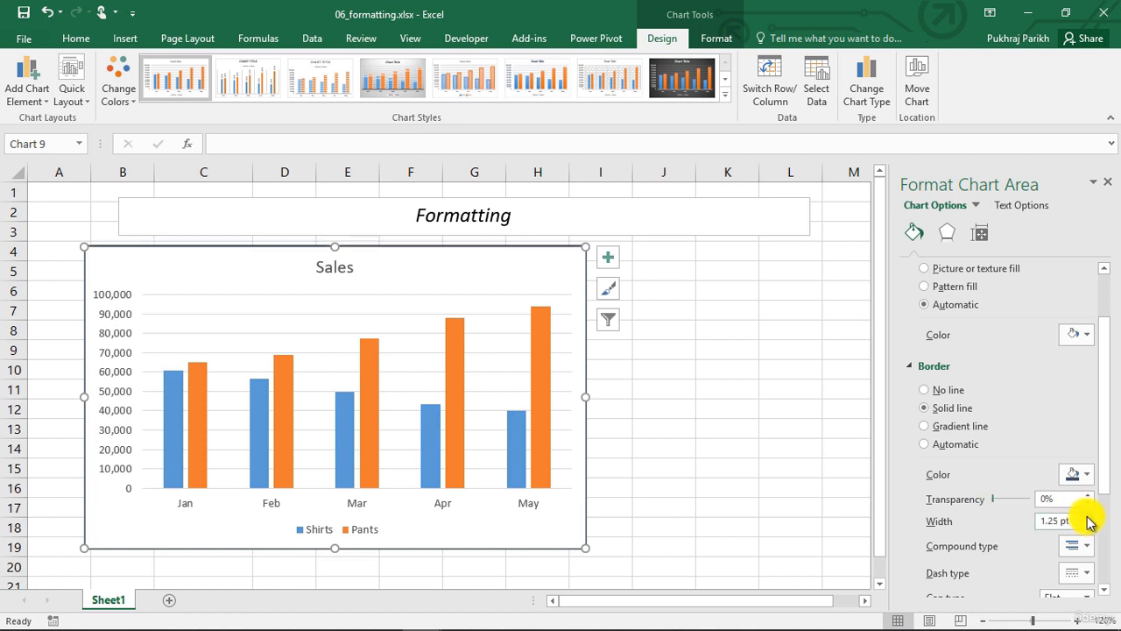
pyautogui.click(1087, 517)
pyautogui.click(1087, 516)
pyautogui.click(1087, 517)
pyautogui.click(1087, 517)
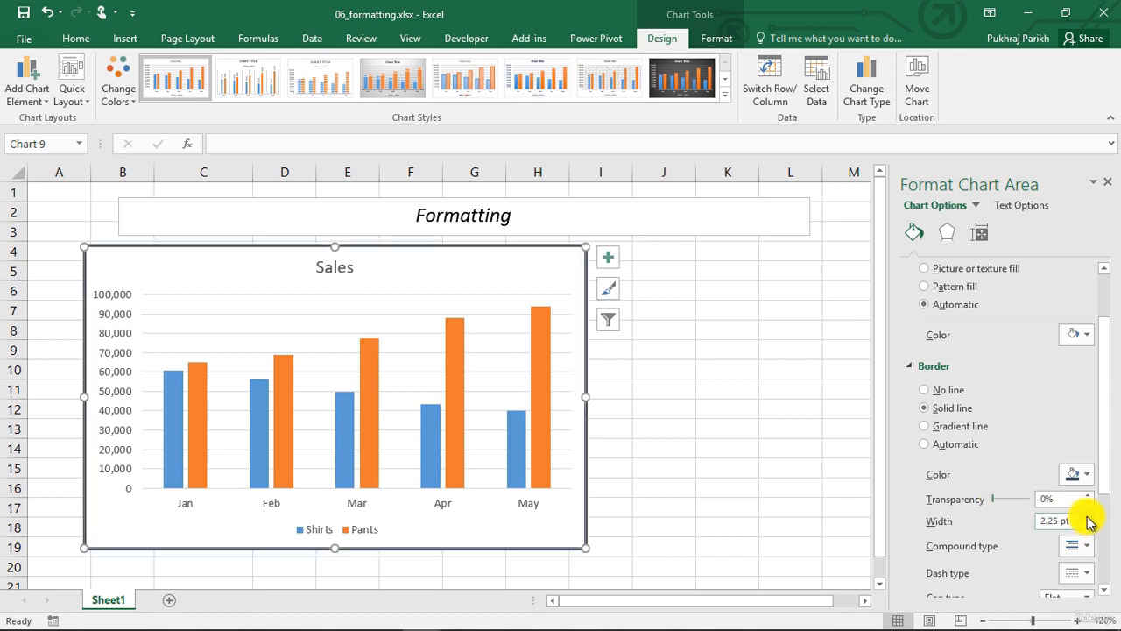
# Deselect the chart to inspect the border, then select the chart again
pyautogui.click(726, 467)
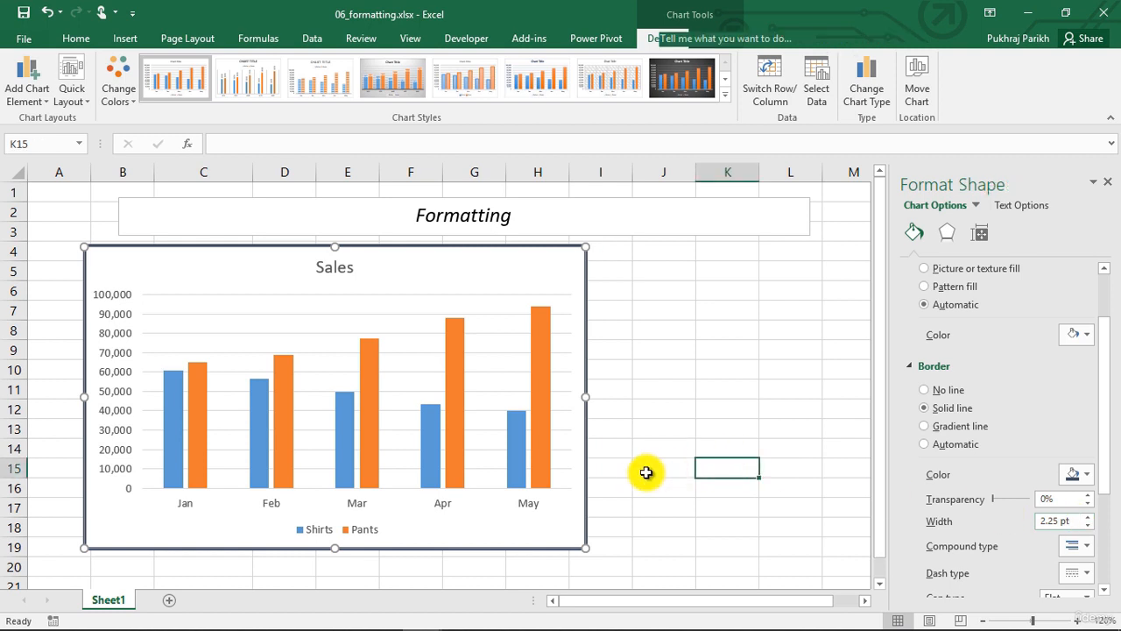
pyautogui.click(645, 473)
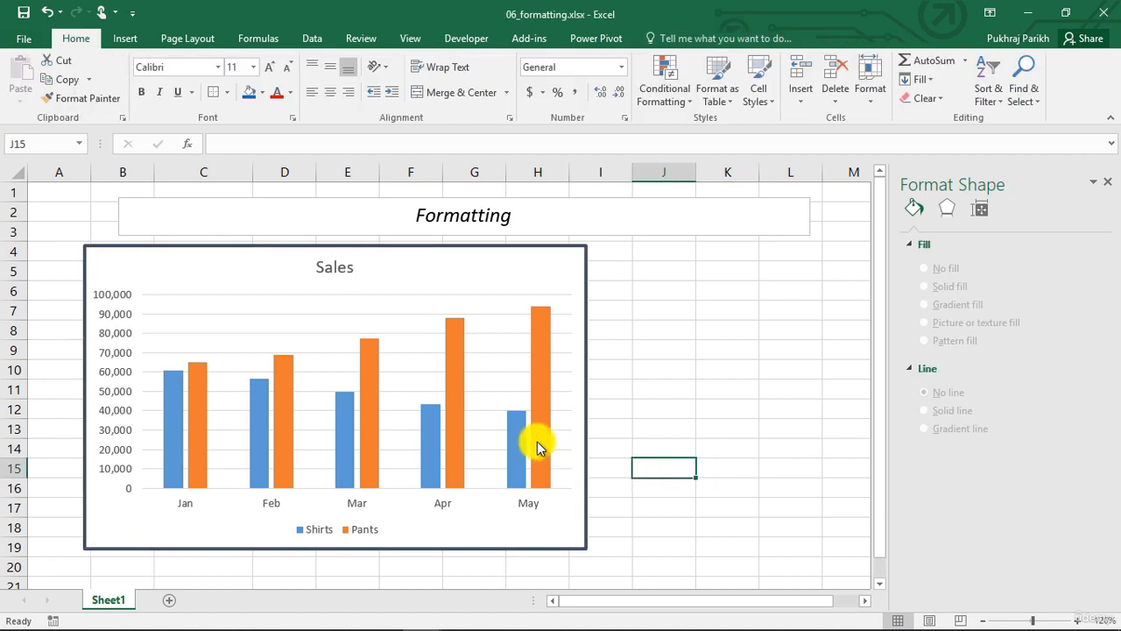
pyautogui.click(585, 414)
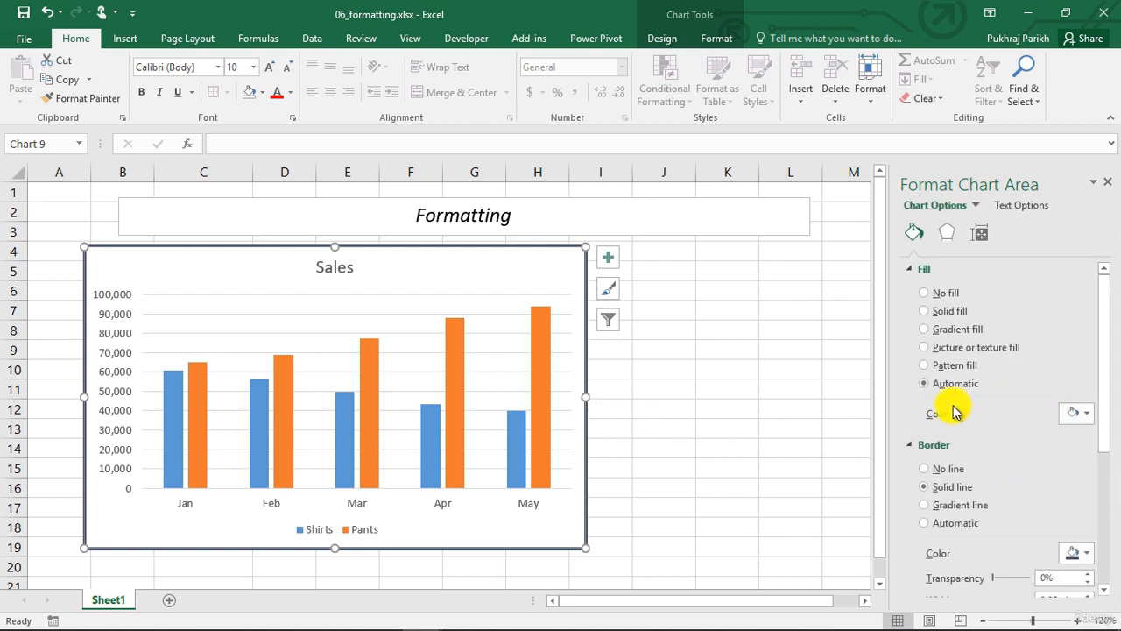
# Fill the chart area with a light orange solid fill
pyautogui.click(925, 312)
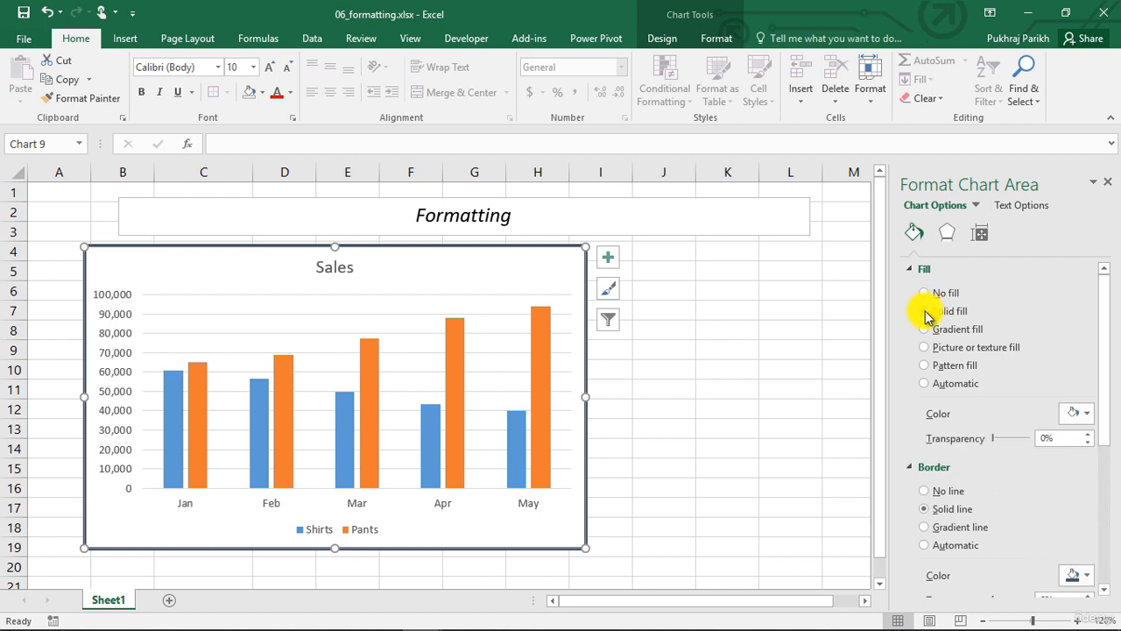
pyautogui.click(1084, 415)
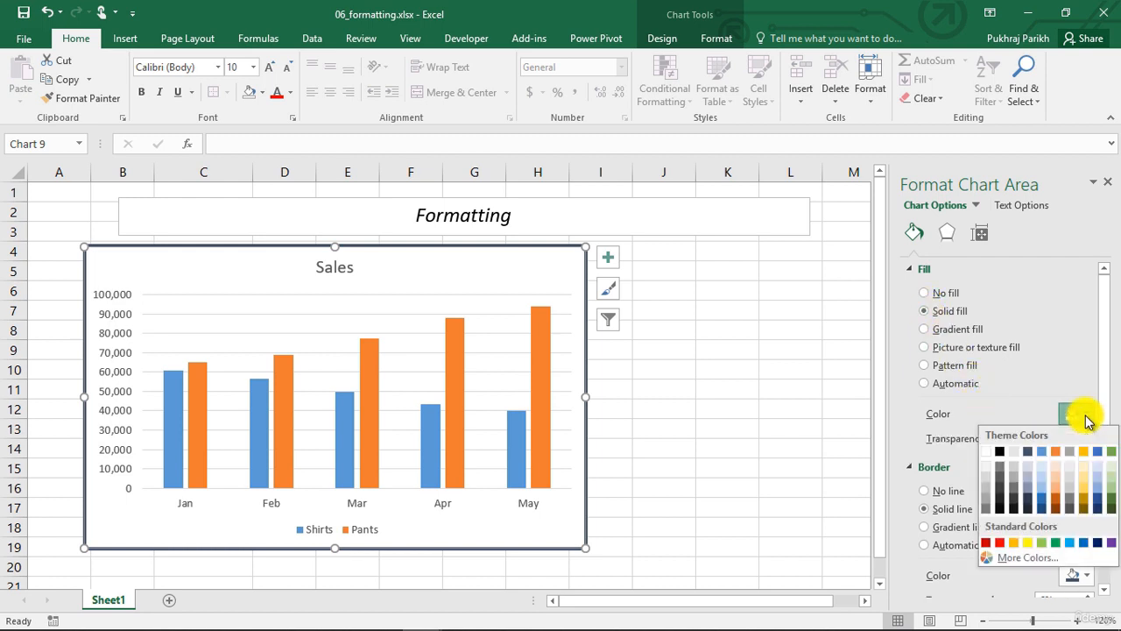
pyautogui.click(1057, 466)
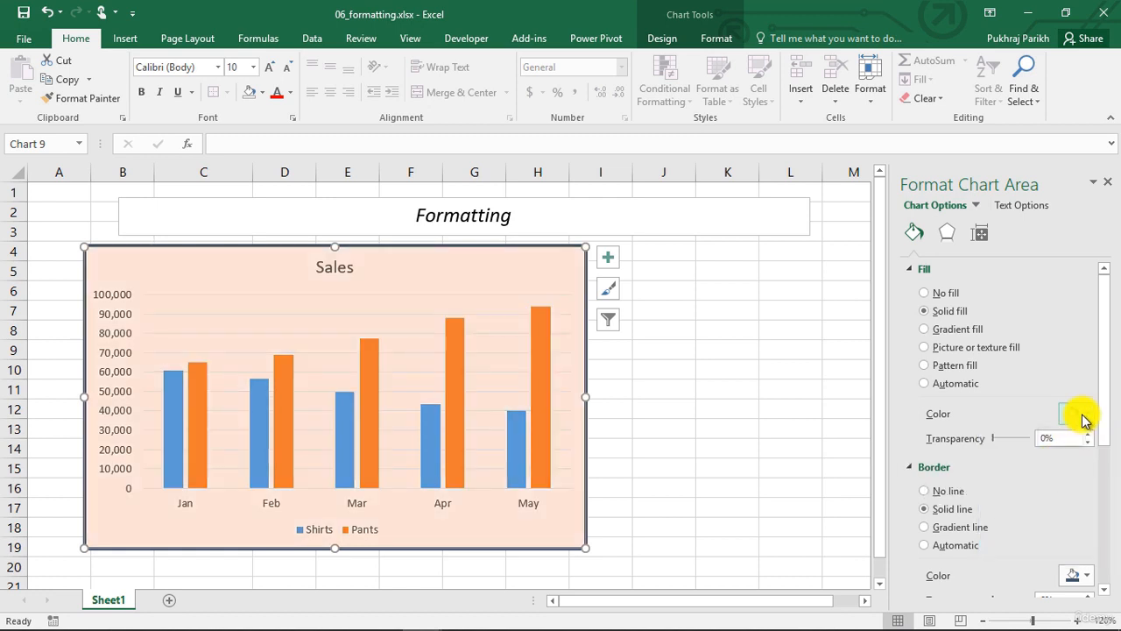
# Switch the chart area to a gradient fill
pyautogui.click(1079, 417)
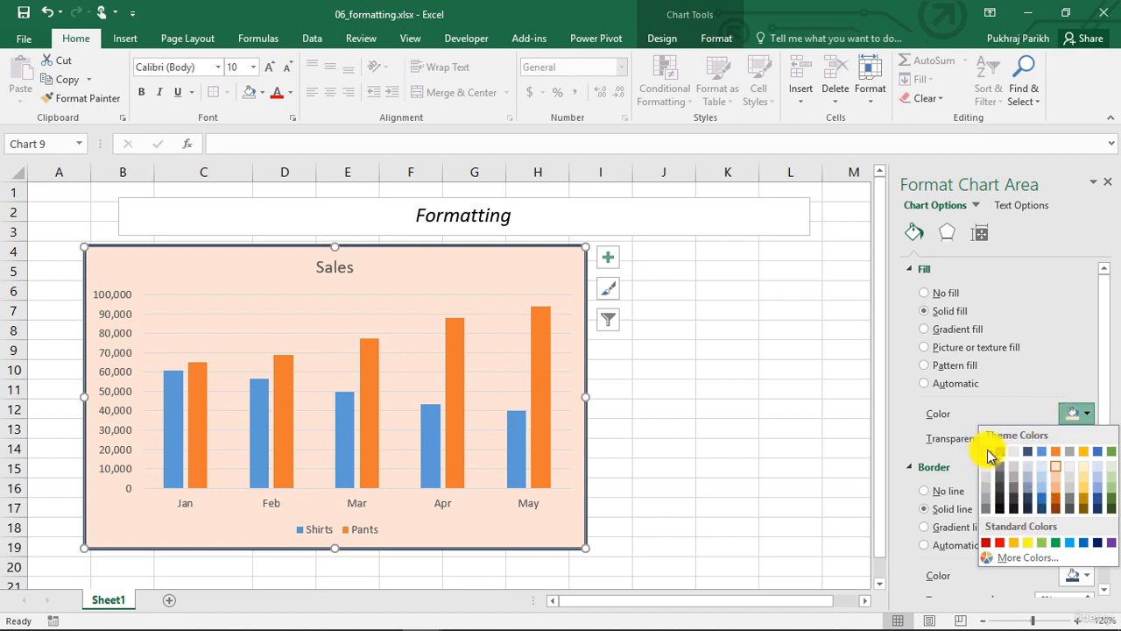
pyautogui.click(944, 329)
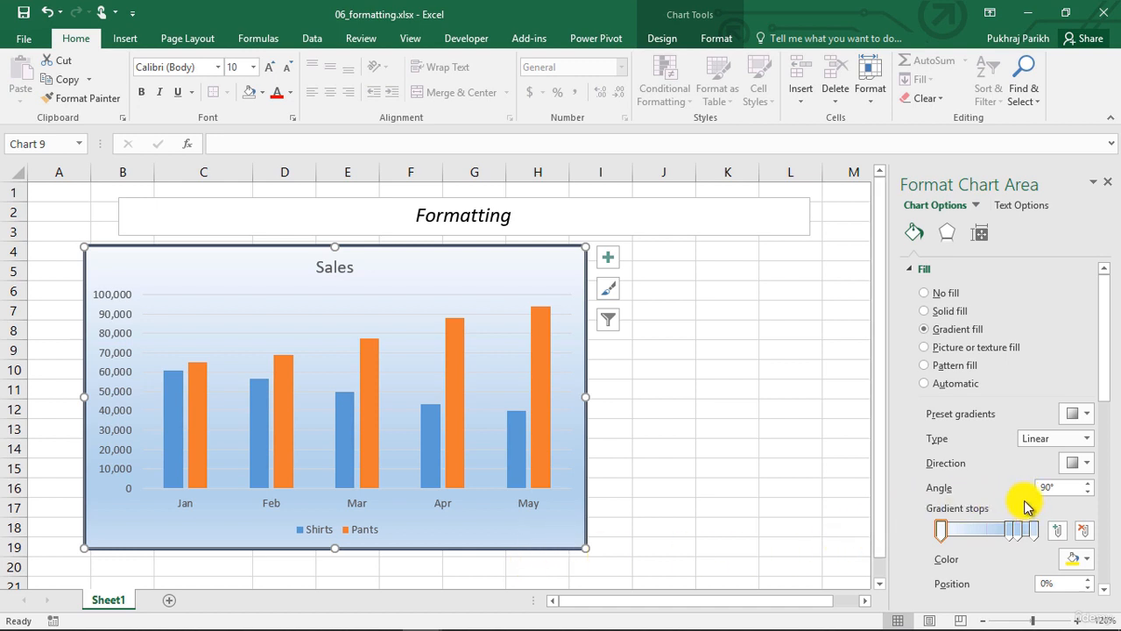
# Apply a picture or texture fill to the chart area using the blue water-droplet texture
pyautogui.click(978, 351)
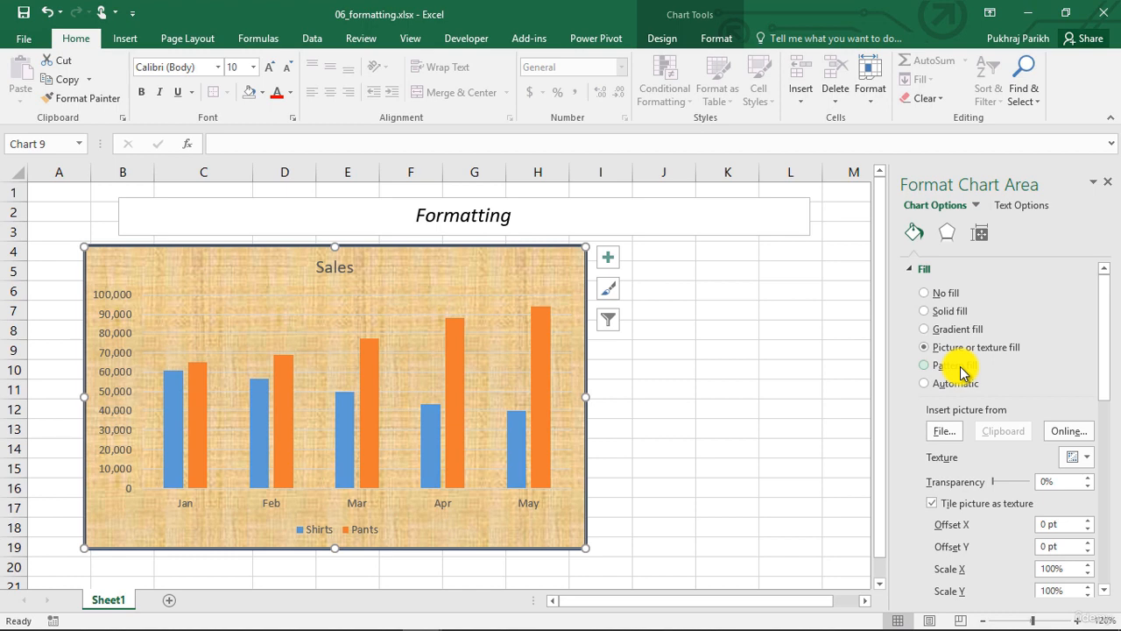
pyautogui.scroll(-1, 1007, 403)
pyautogui.click(1081, 421)
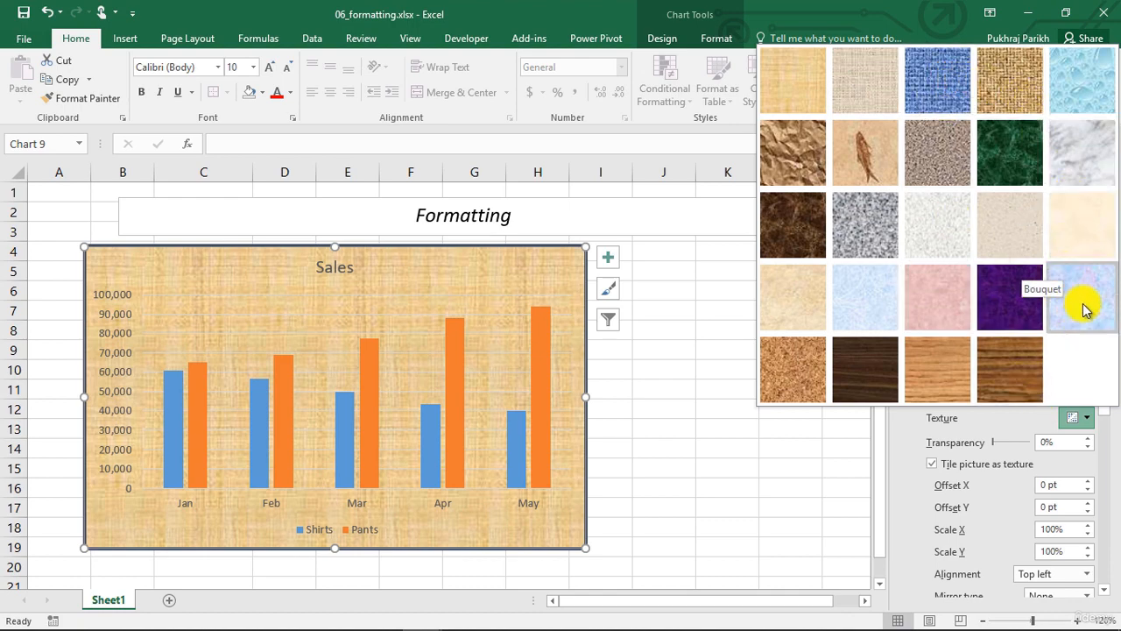
pyautogui.click(1081, 98)
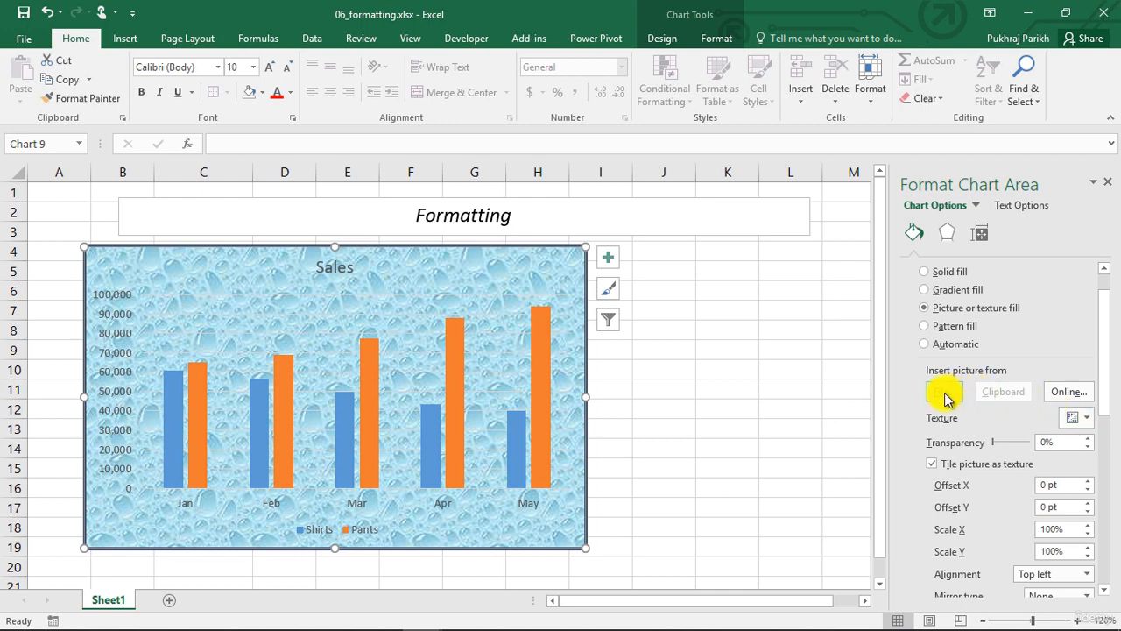
# Switch the chart area to a pattern fill
pyautogui.click(927, 325)
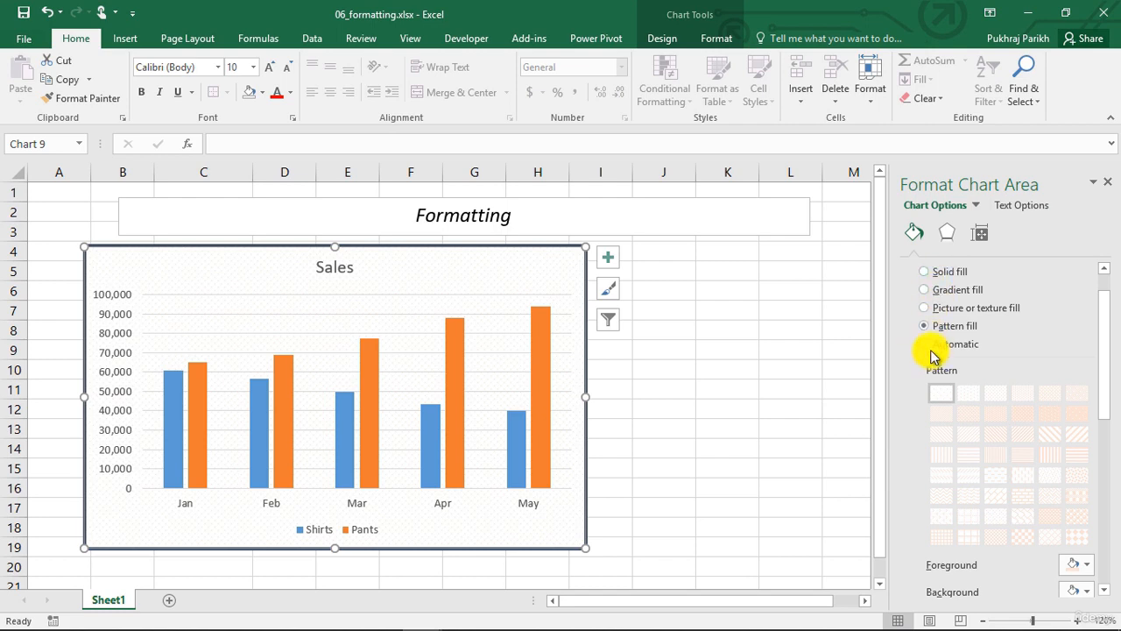
# Set the chart area fill back to Automatic and remove its border with No line
pyautogui.click(927, 347)
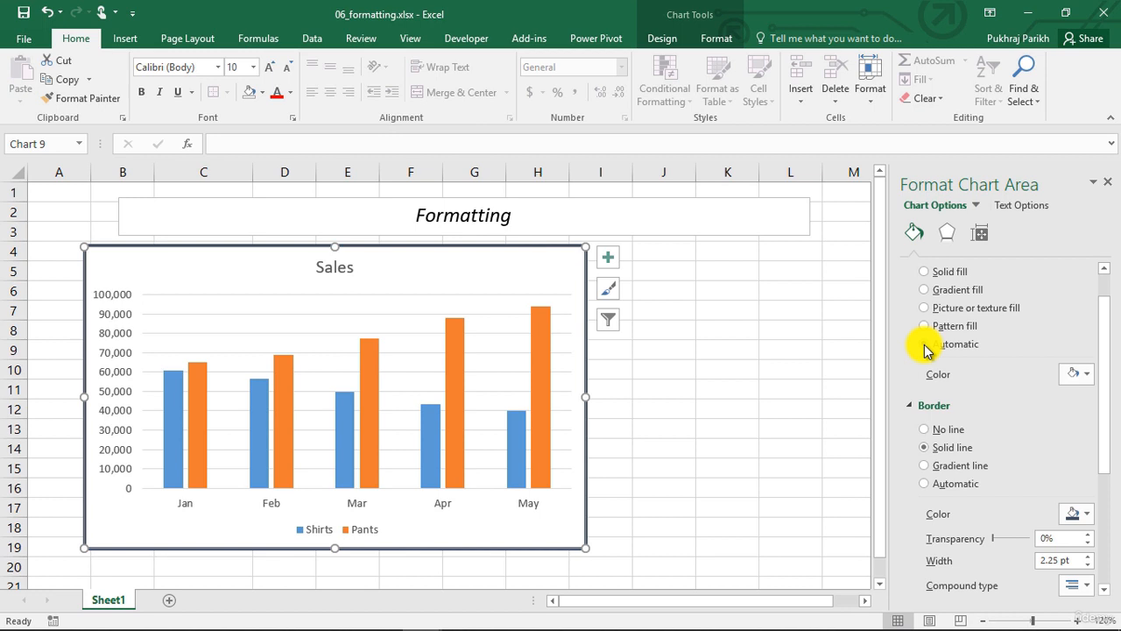
pyautogui.click(925, 429)
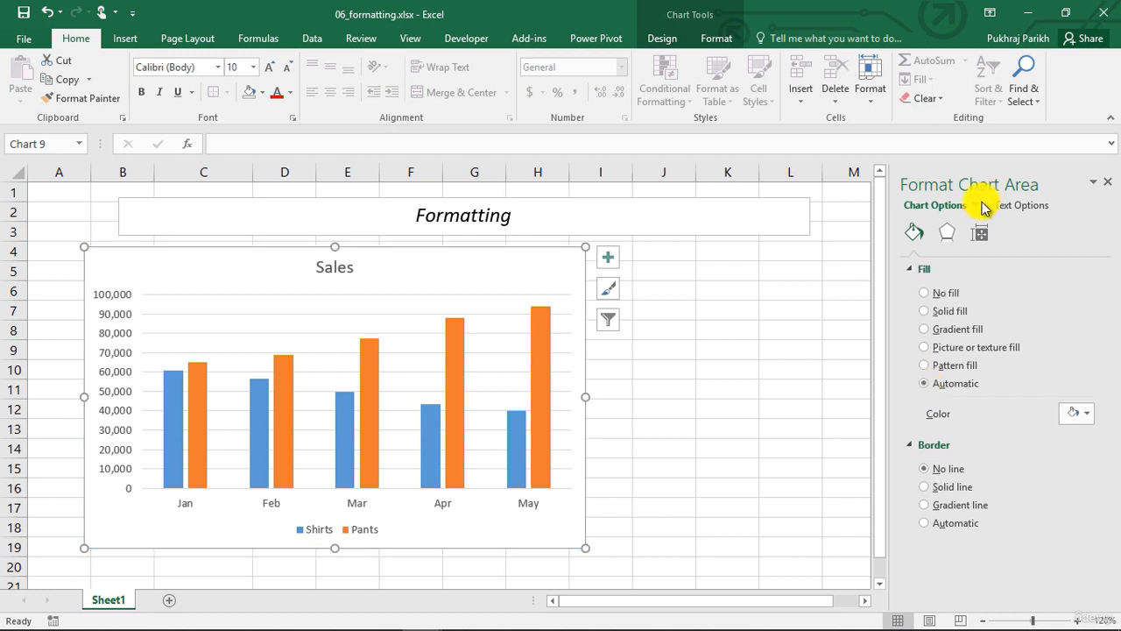
# Switch to the chart title and set its fill to No fill and its border to No line
pyautogui.click(979, 208)
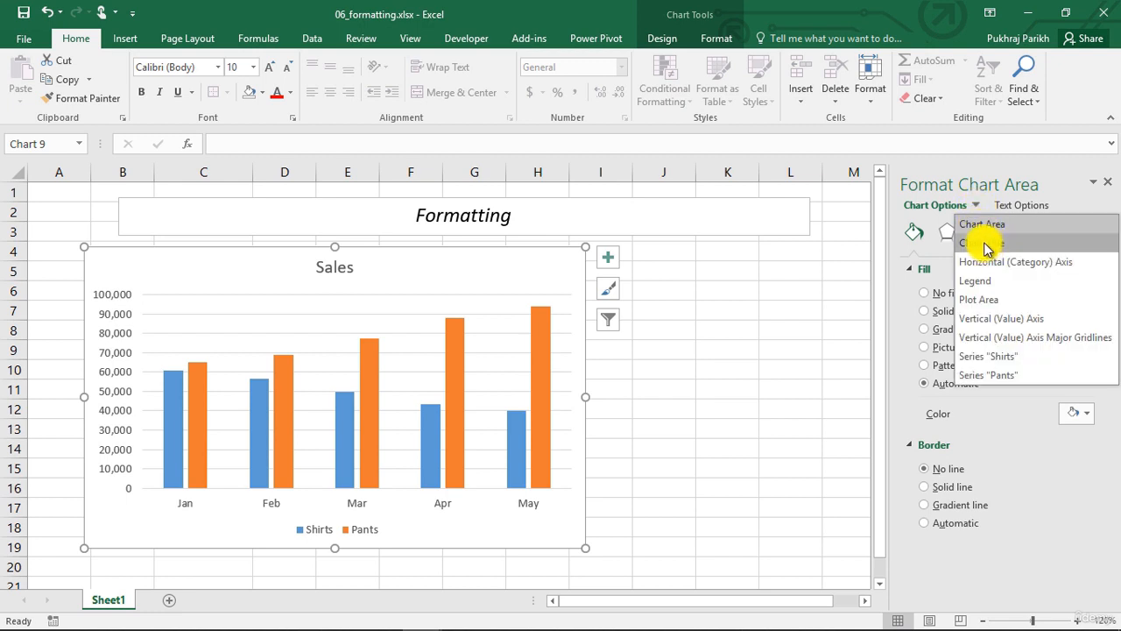
pyautogui.click(984, 242)
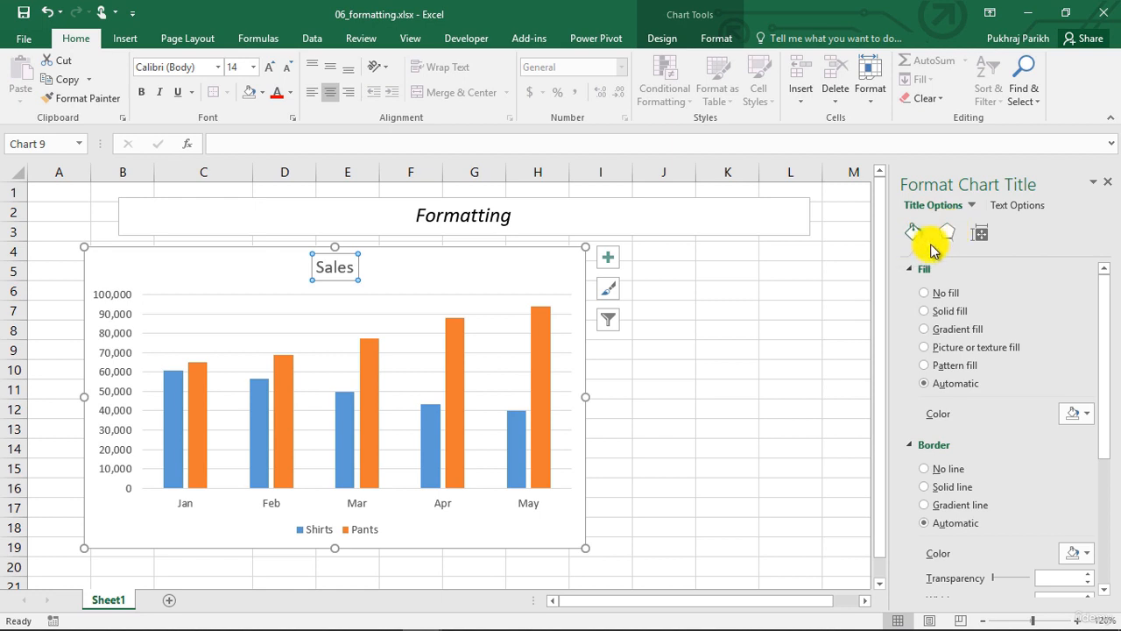
pyautogui.click(935, 312)
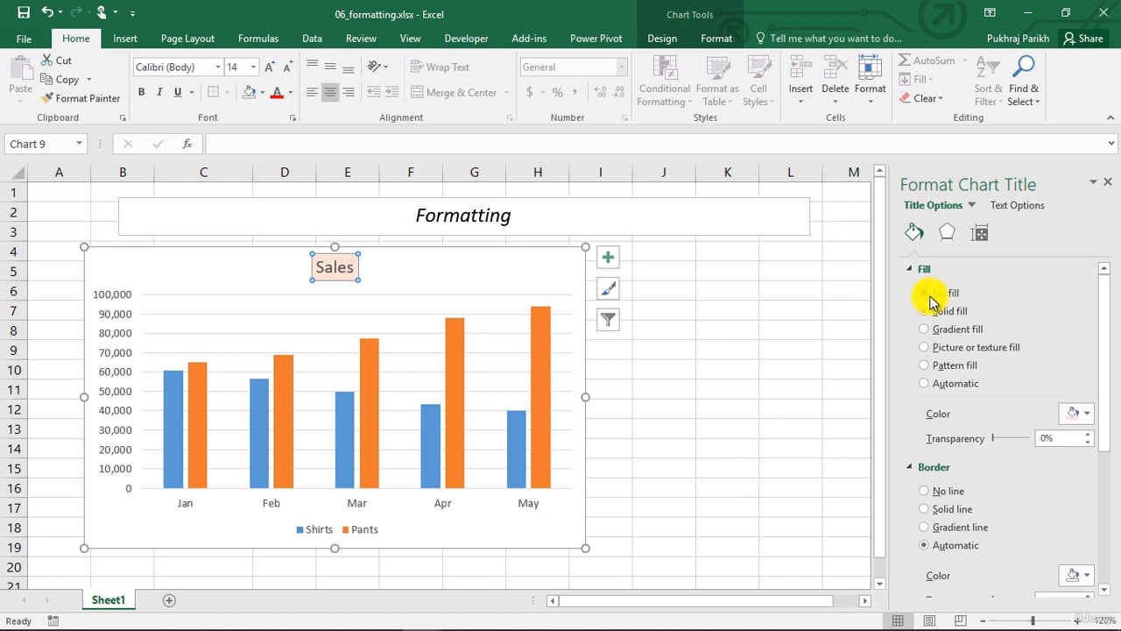
pyautogui.click(930, 296)
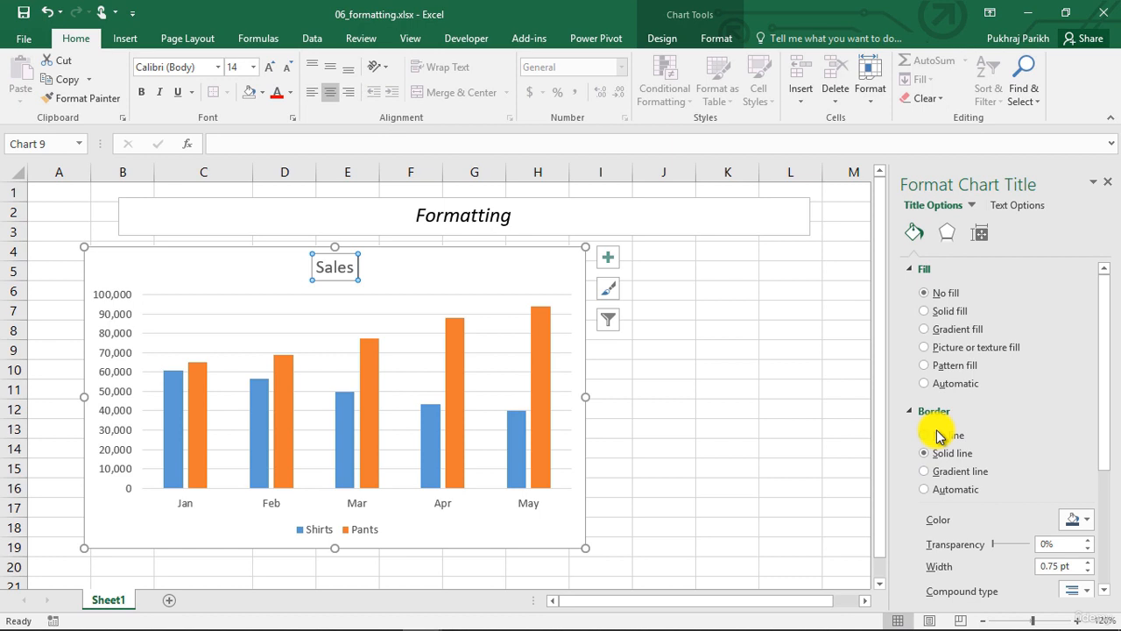
pyautogui.click(937, 435)
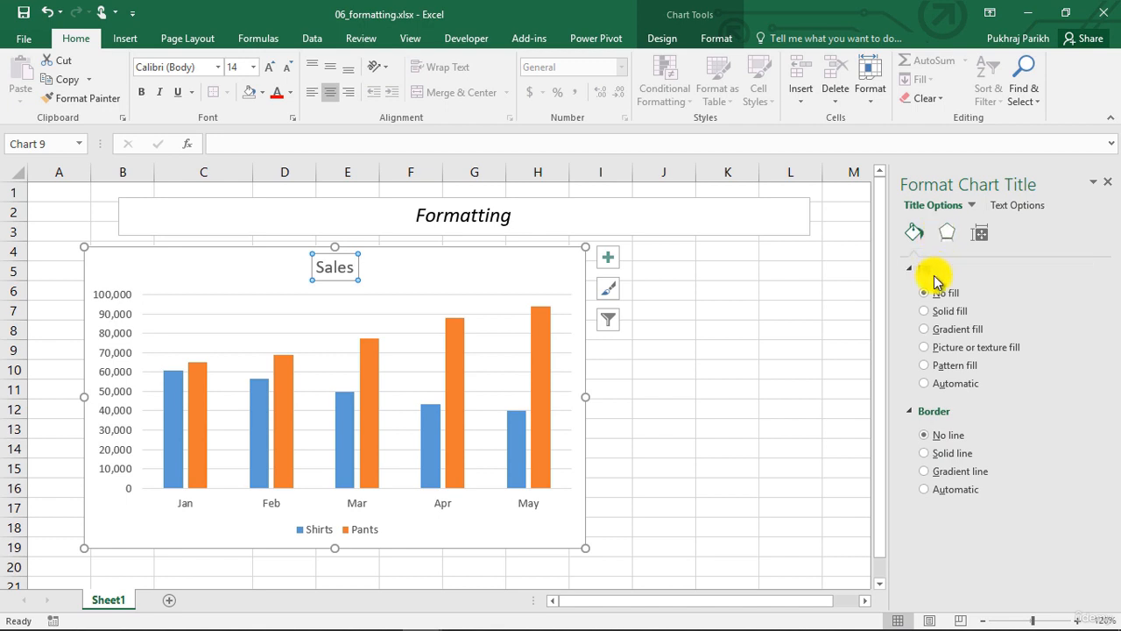
# Select the chart title text and make it bold without italics
pyautogui.doubleClick(338, 265)
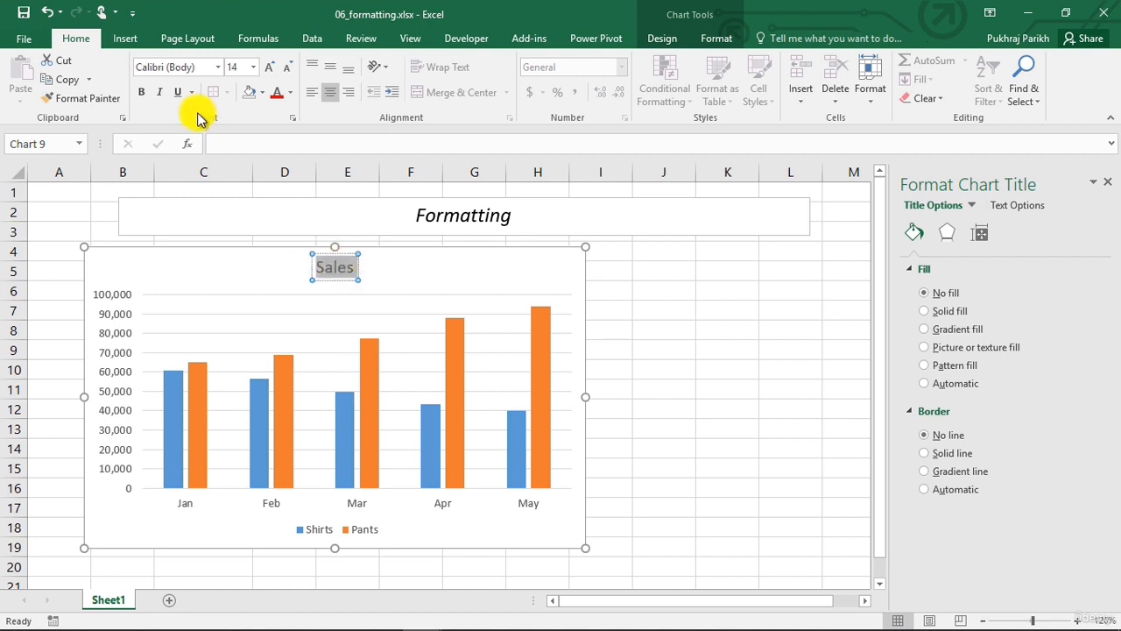
pyautogui.click(141, 94)
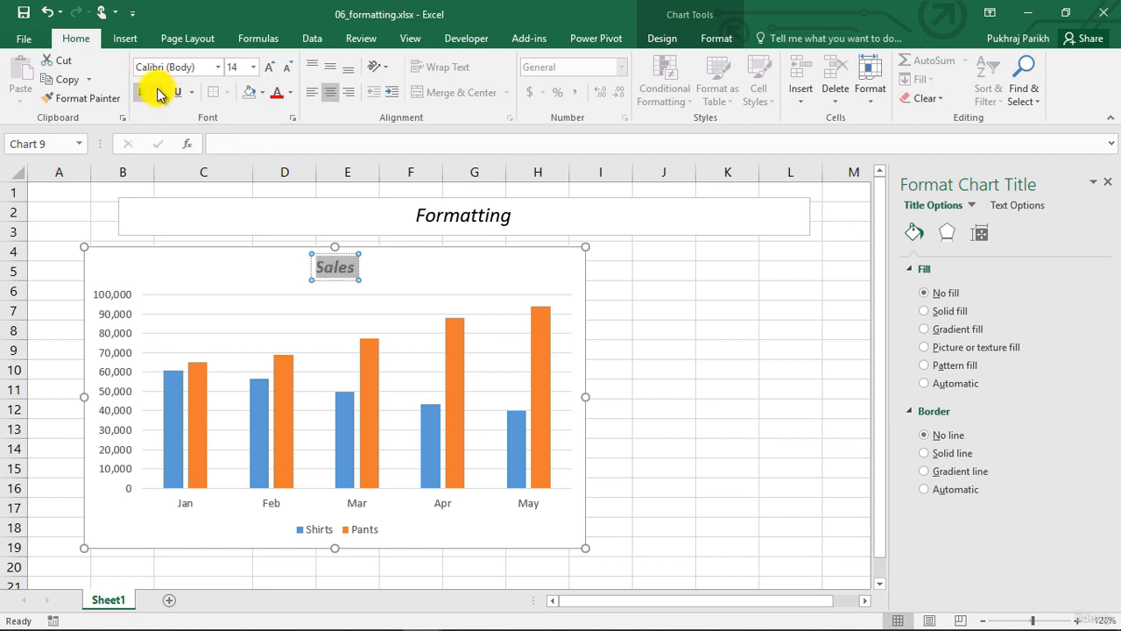
pyautogui.click(159, 93)
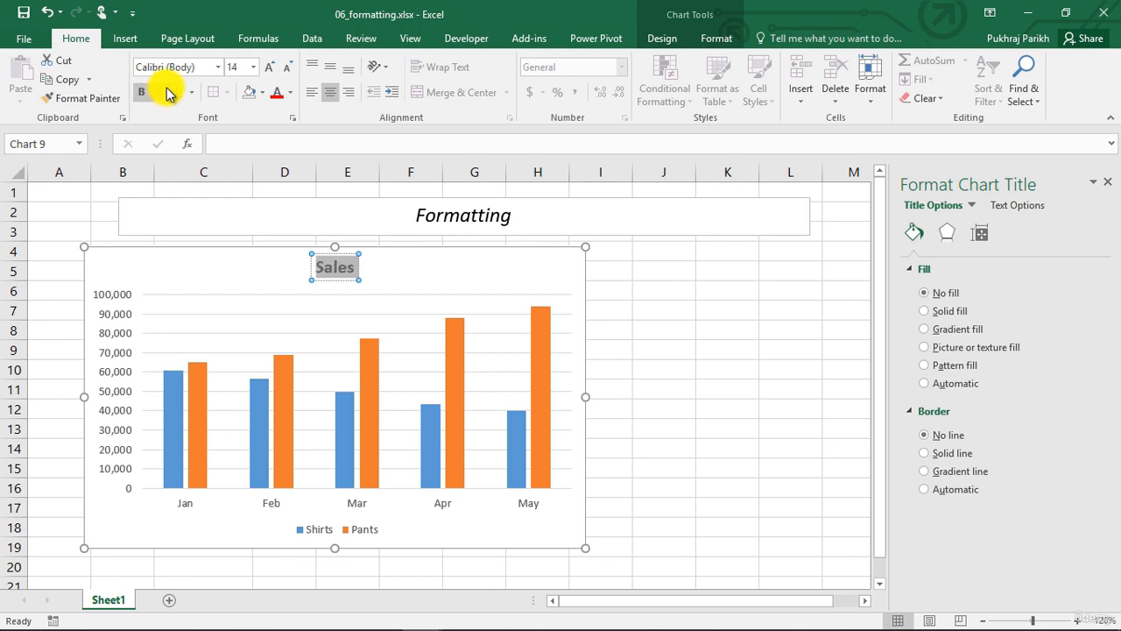
# Set the chart title font to Arial Black at 14 pt
pyautogui.click(252, 68)
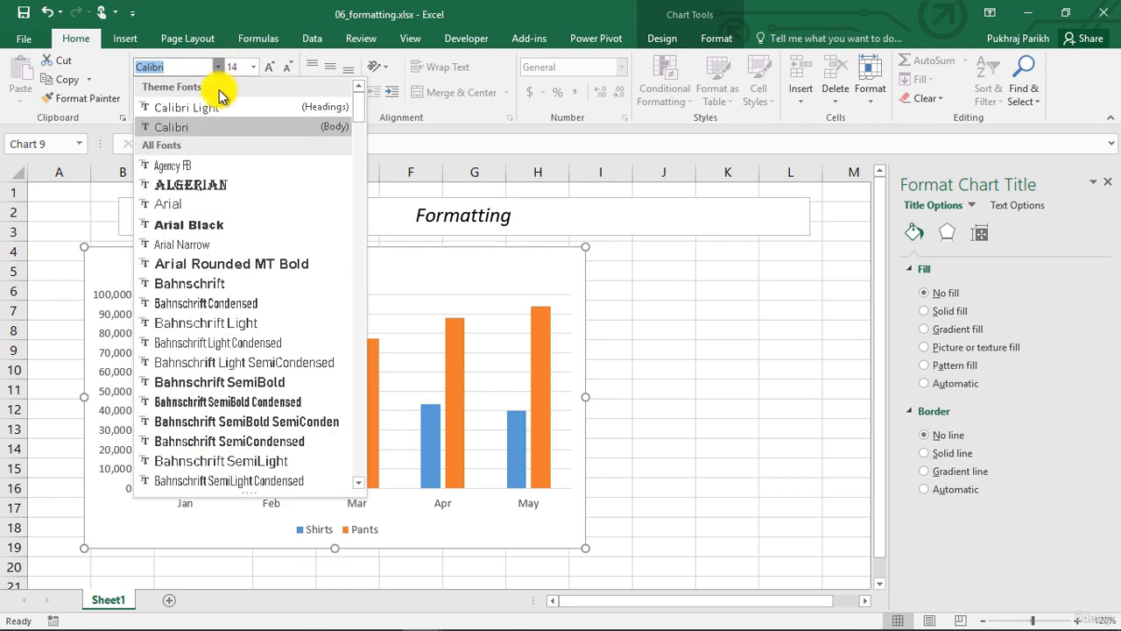
pyautogui.click(260, 220)
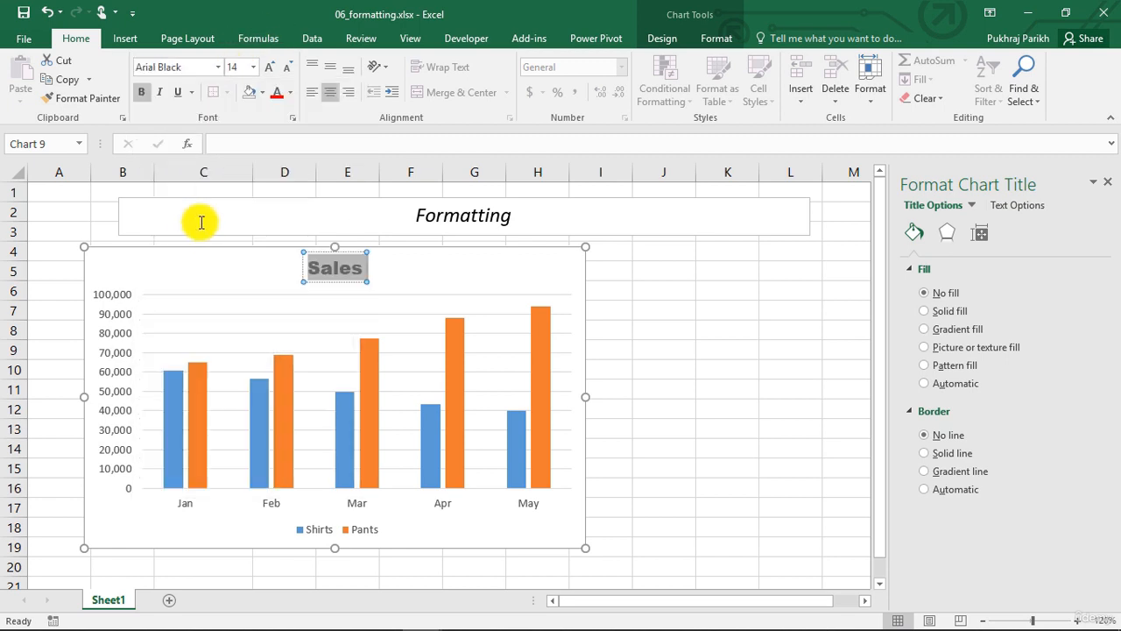
pyautogui.click(268, 67)
pyautogui.click(268, 68)
pyautogui.click(288, 67)
pyautogui.click(288, 68)
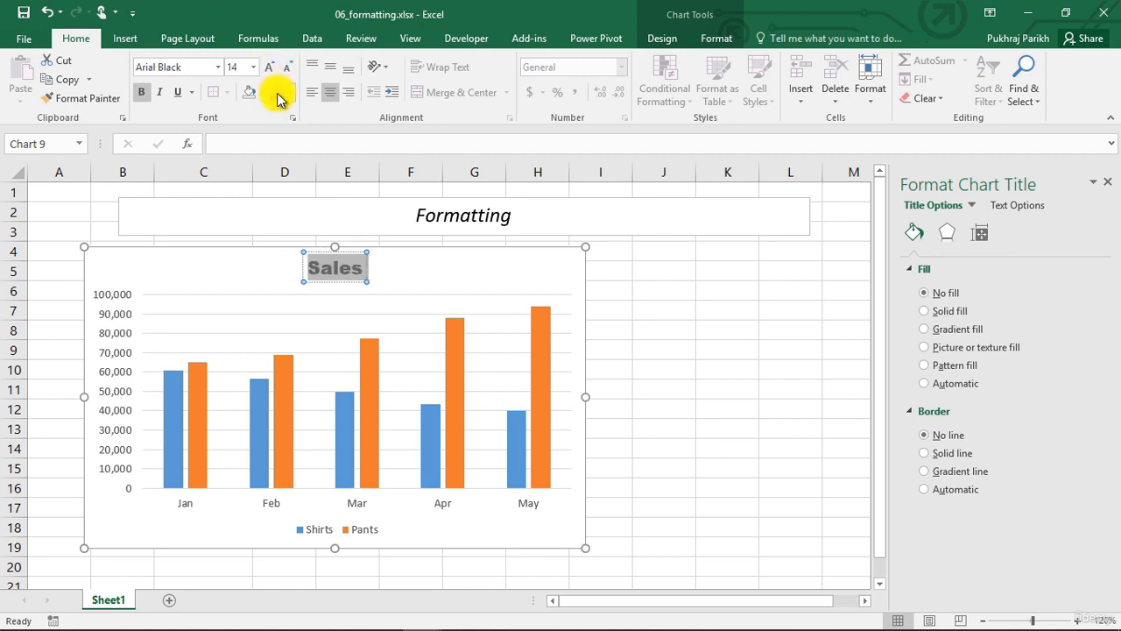
# Colour the chart title text dark blue and deselect the title
pyautogui.click(289, 93)
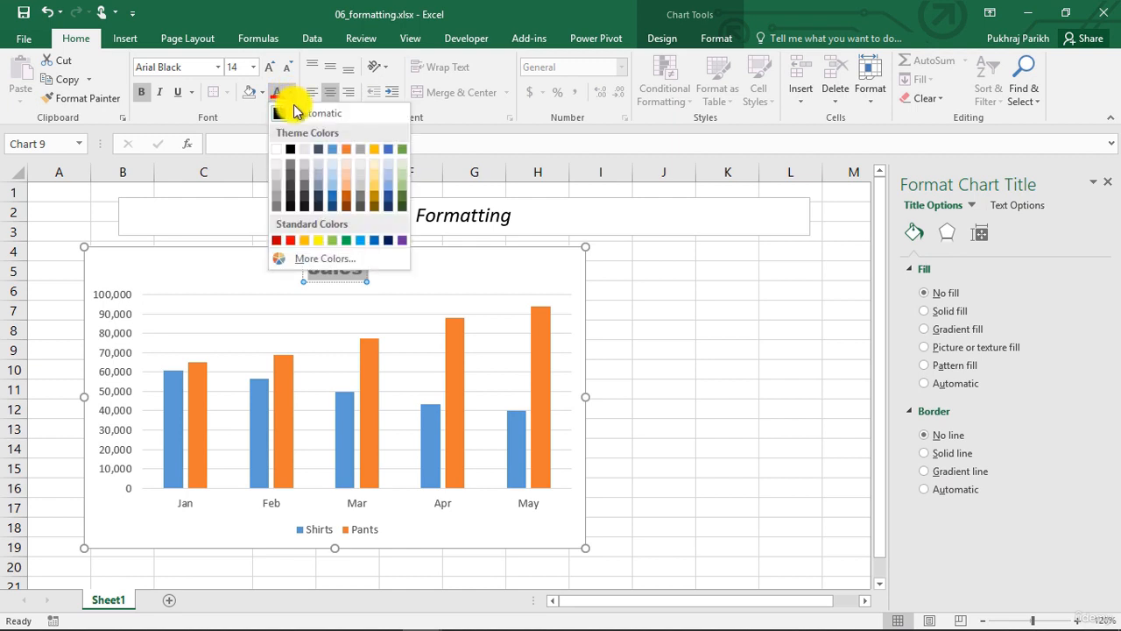
pyautogui.click(333, 194)
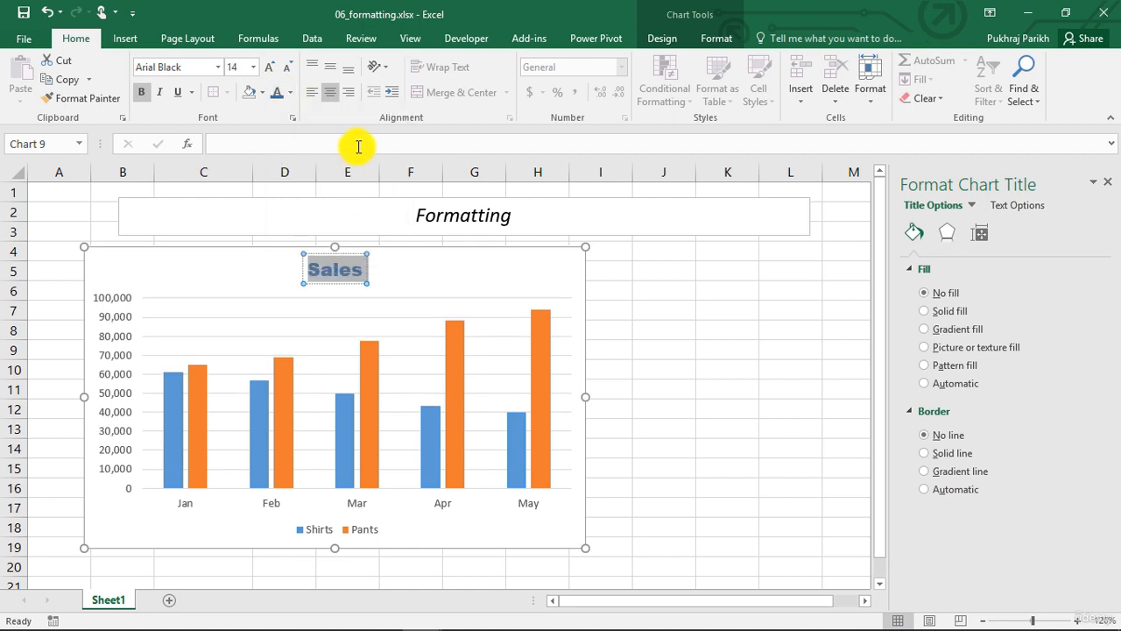
pyautogui.click(400, 280)
pyautogui.click(349, 267)
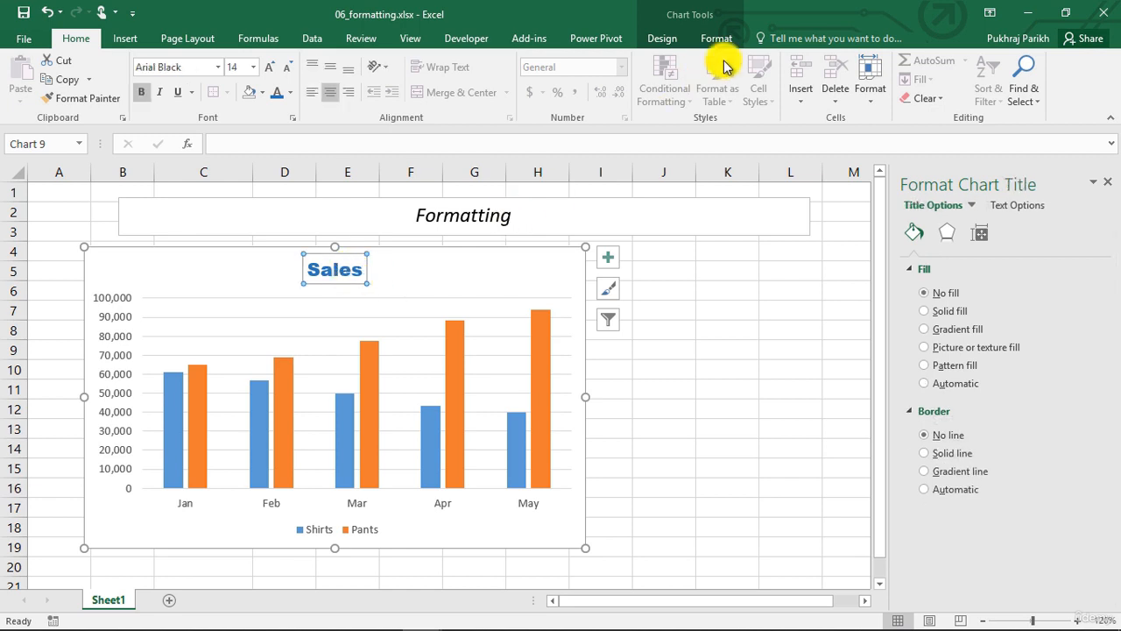
# Select the horizontal category axis and set its font size to 9
pyautogui.click(970, 206)
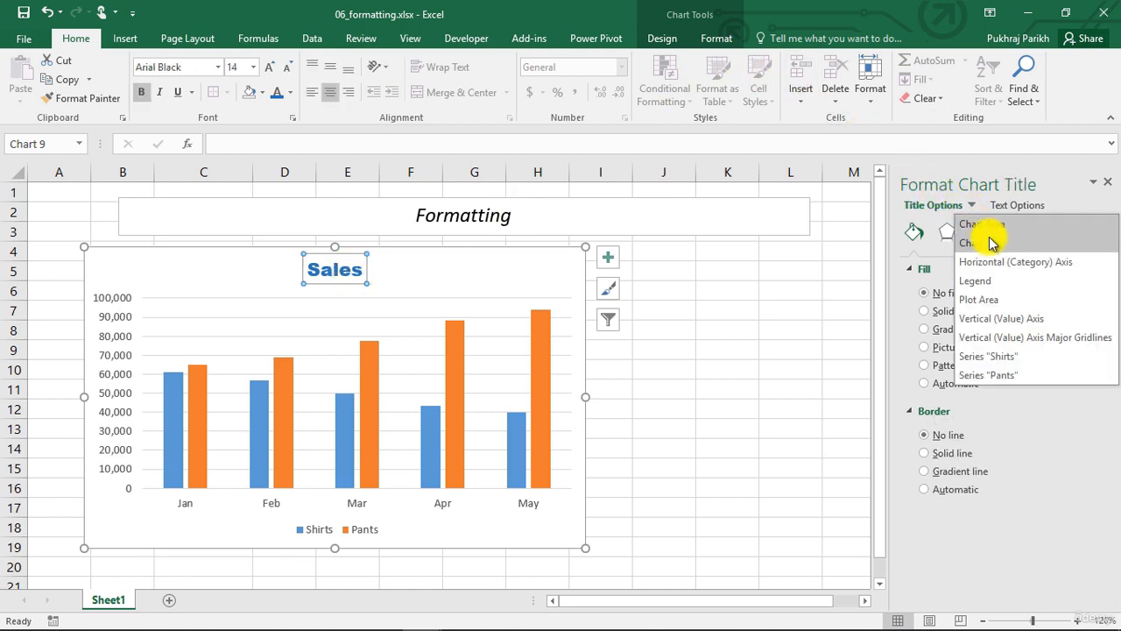
pyautogui.click(1001, 261)
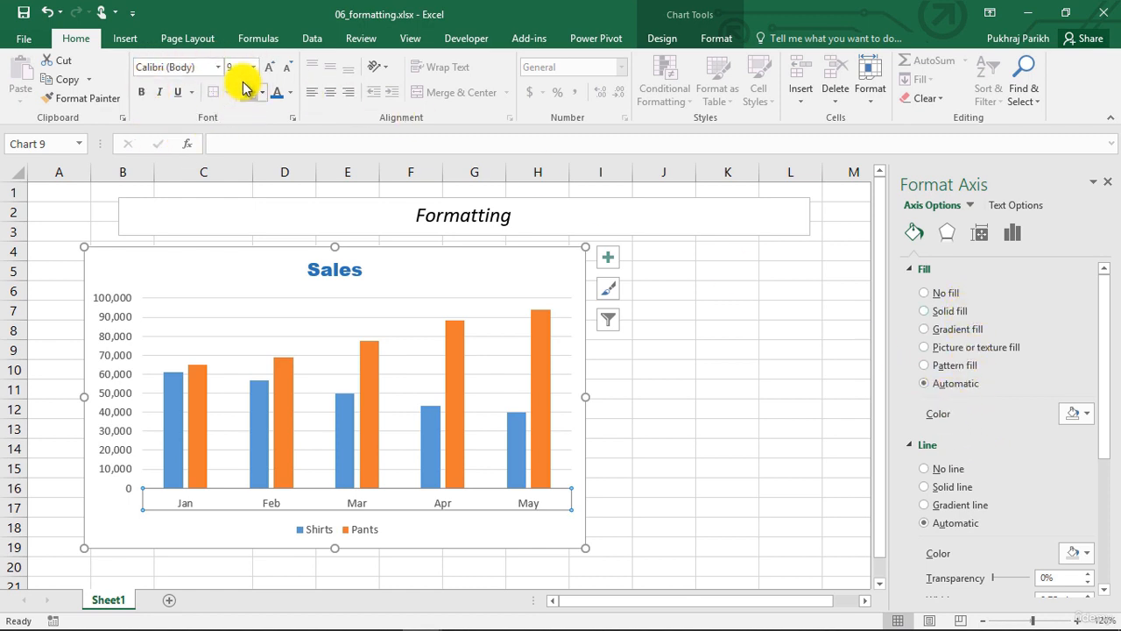
pyautogui.click(286, 68)
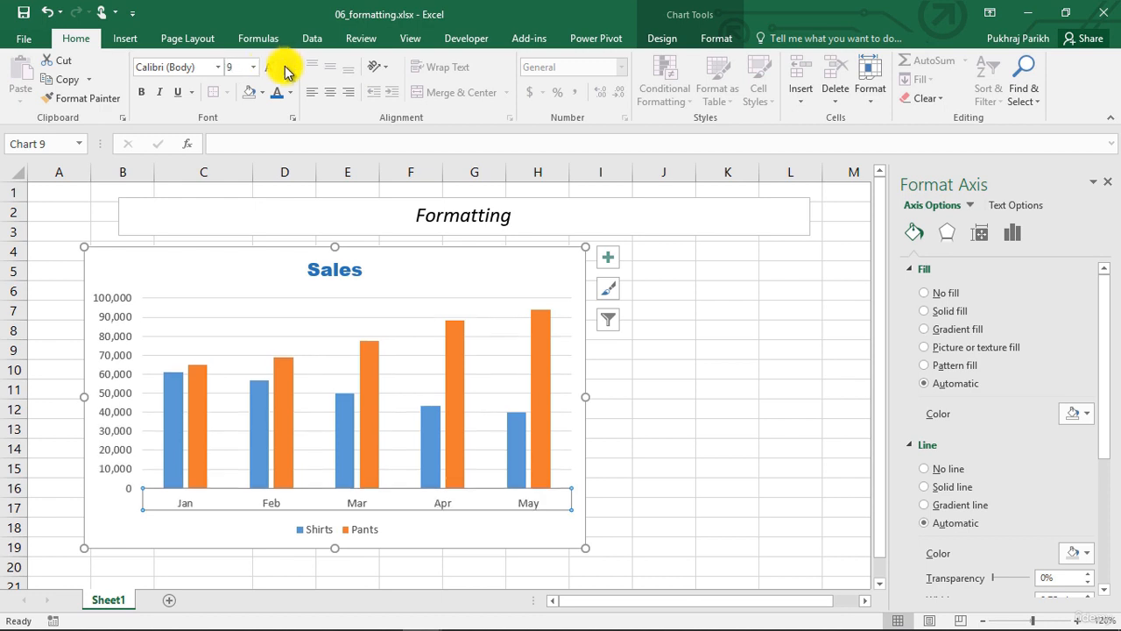
pyautogui.click(1009, 234)
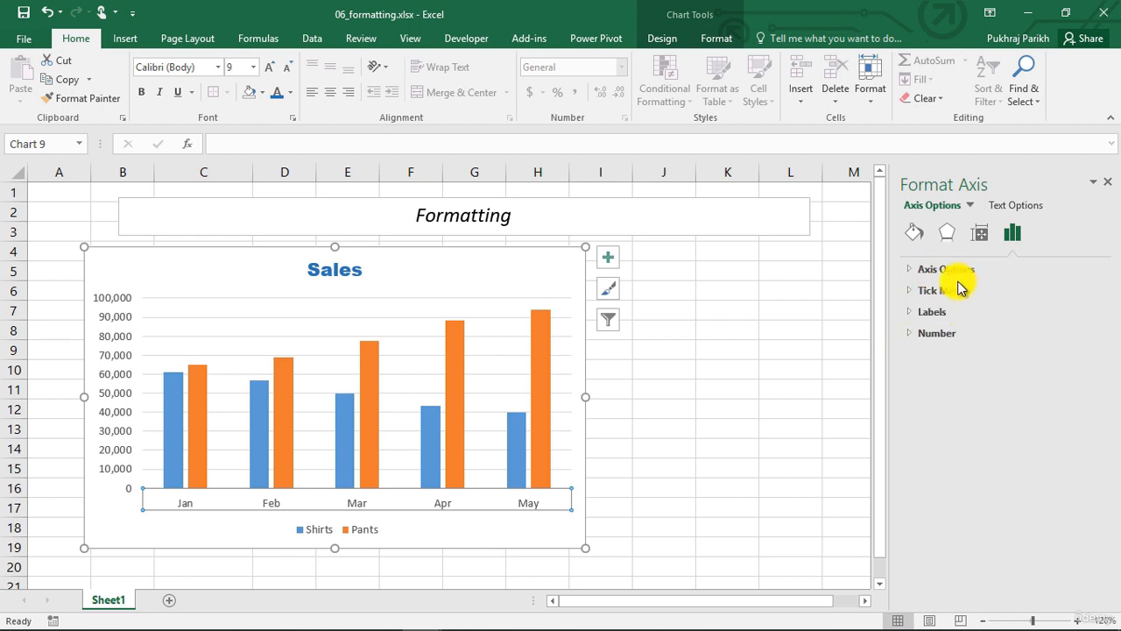
# Select the legend and examine its fill, effects and legend option settings
pyautogui.click(970, 205)
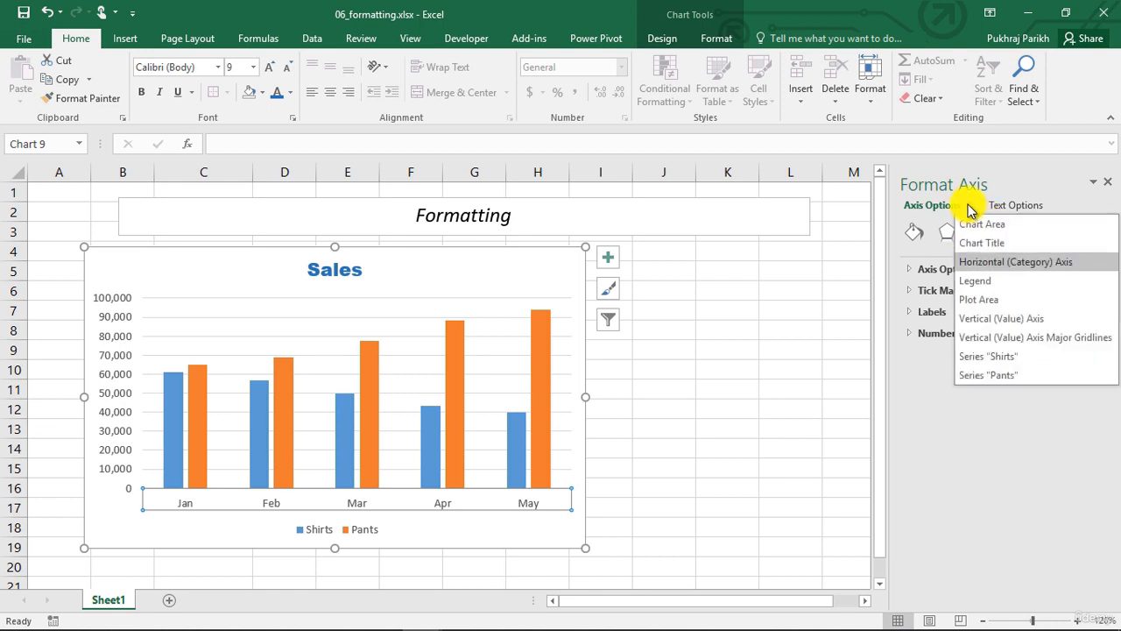
pyautogui.click(978, 280)
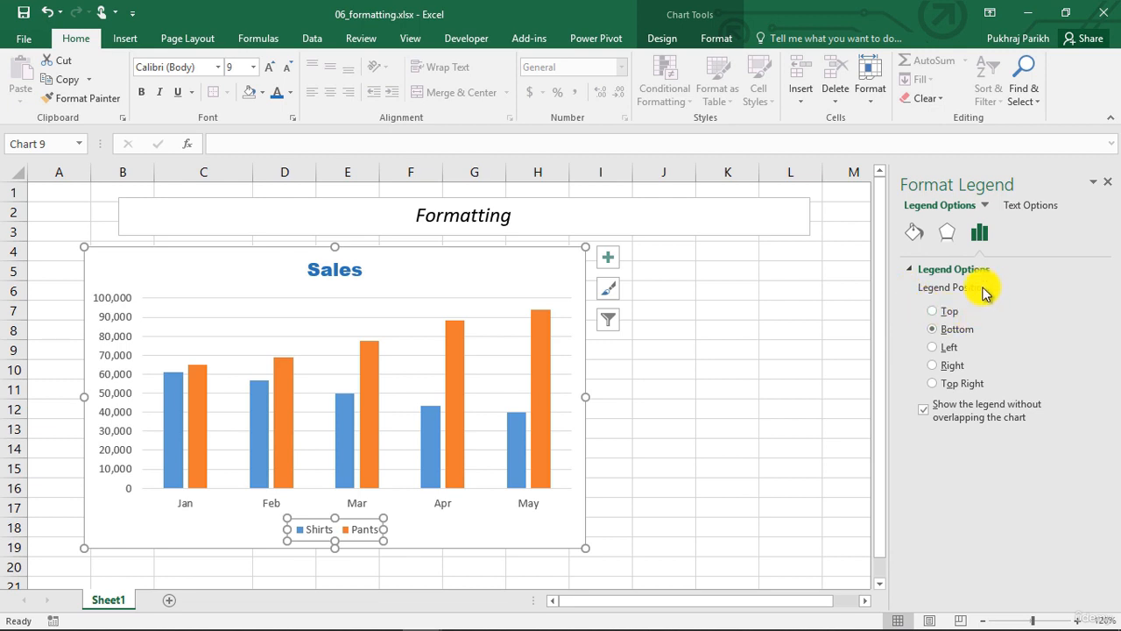
pyautogui.click(914, 232)
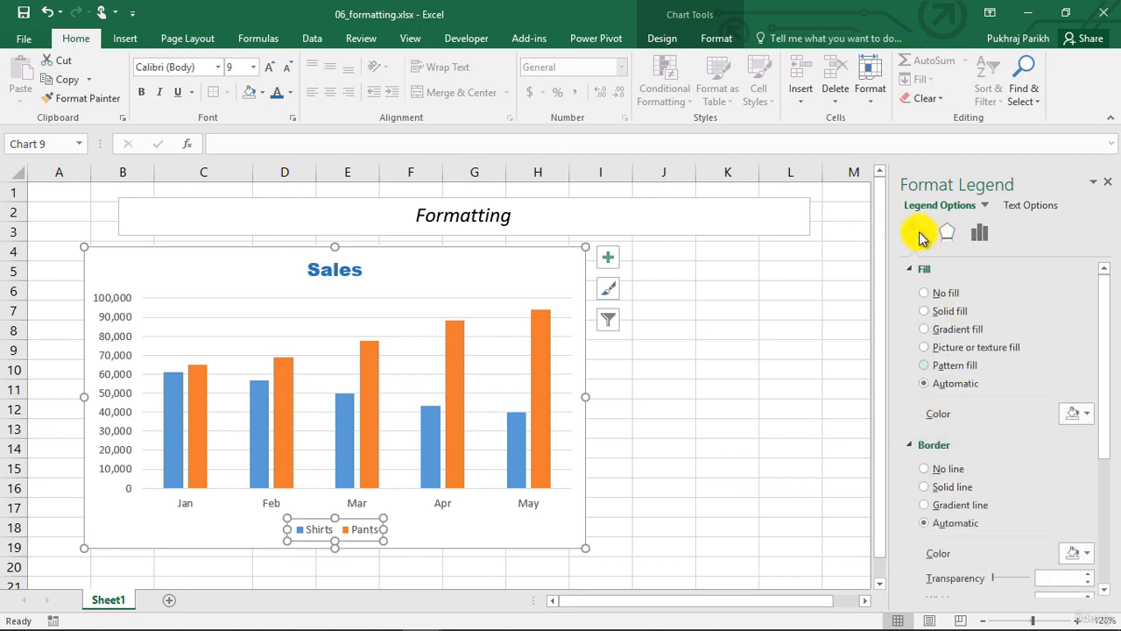
pyautogui.click(946, 232)
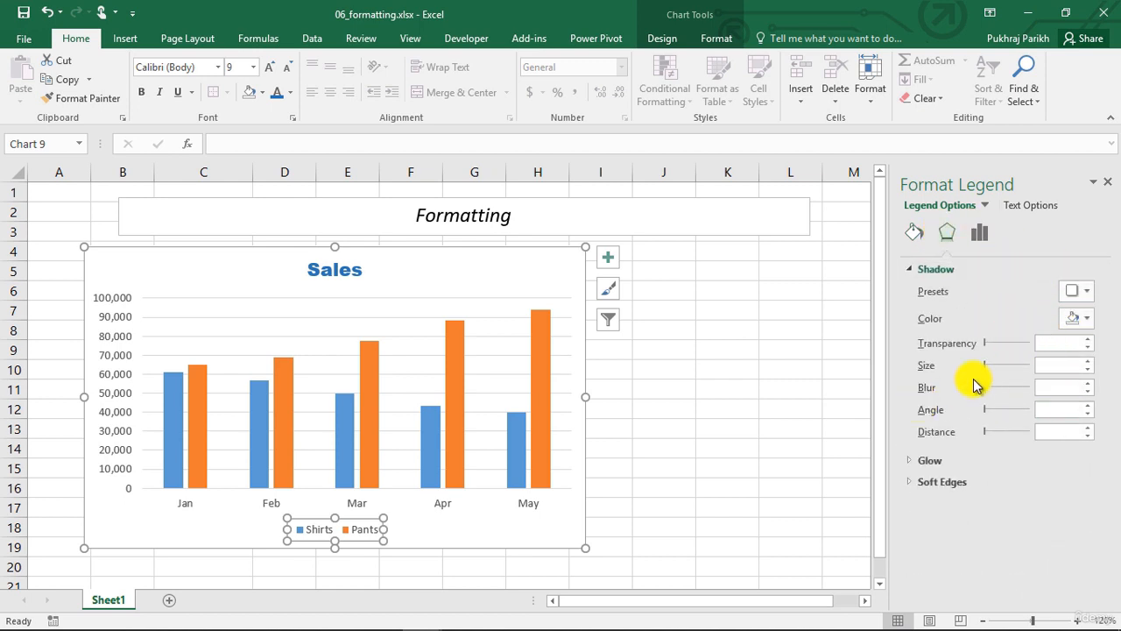
pyautogui.click(981, 233)
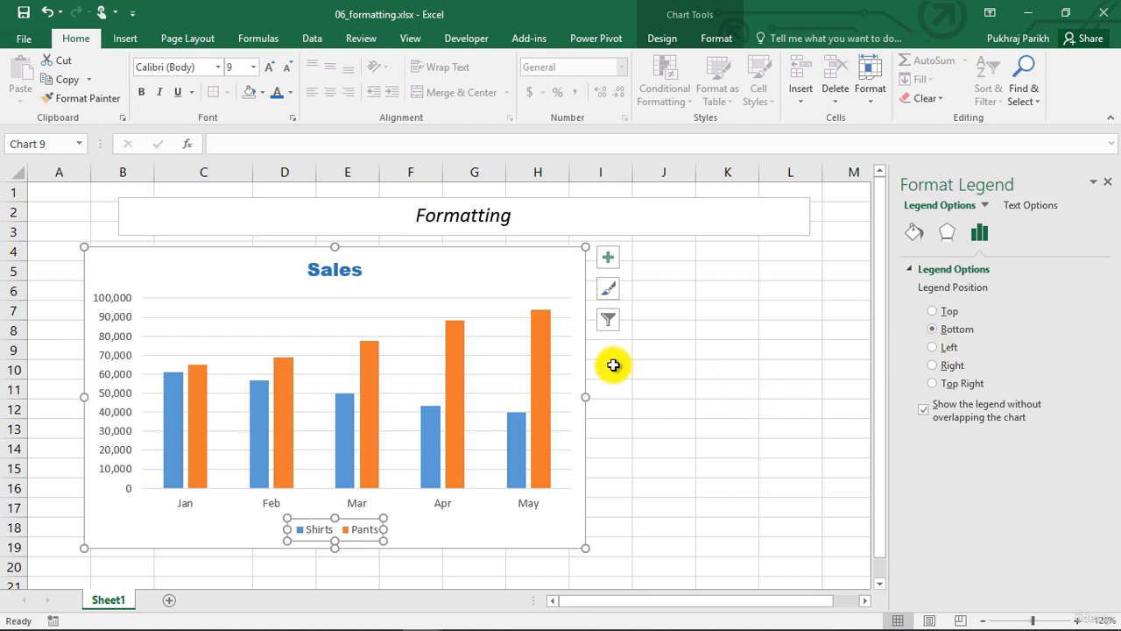
# Try placing the legend at the Right, Left and Top Right positions
pyautogui.click(932, 365)
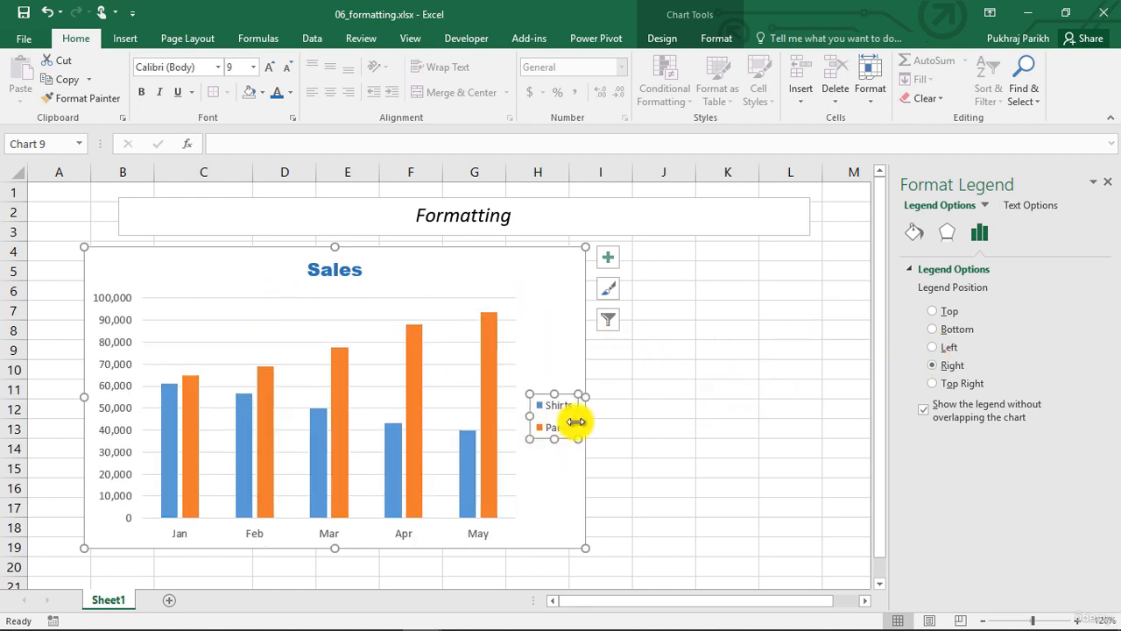
pyautogui.click(932, 348)
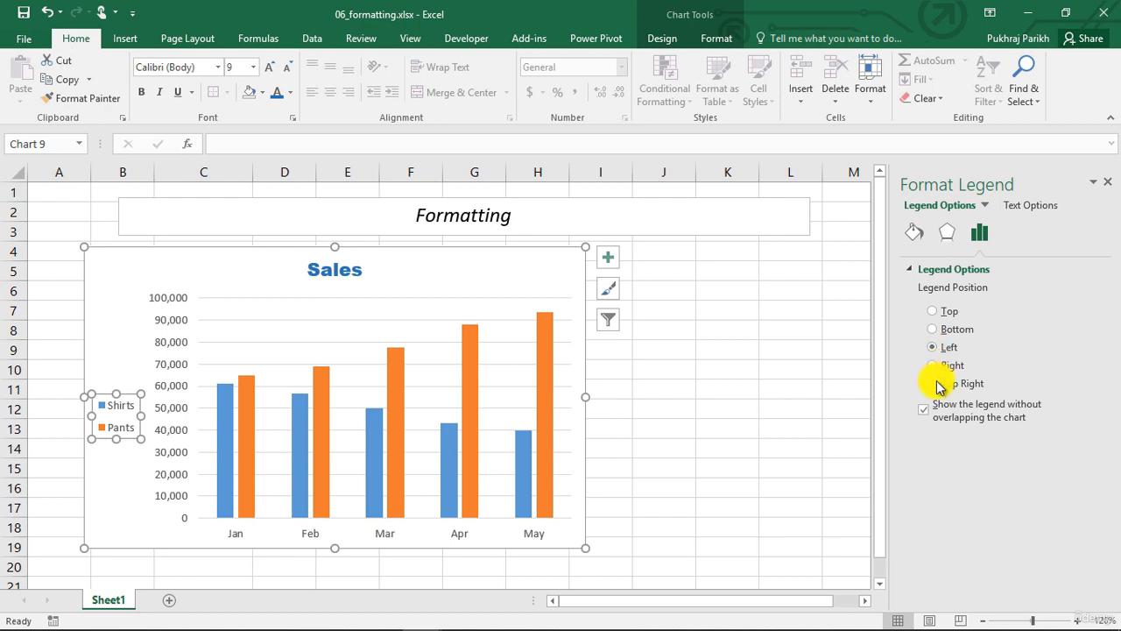
pyautogui.click(933, 384)
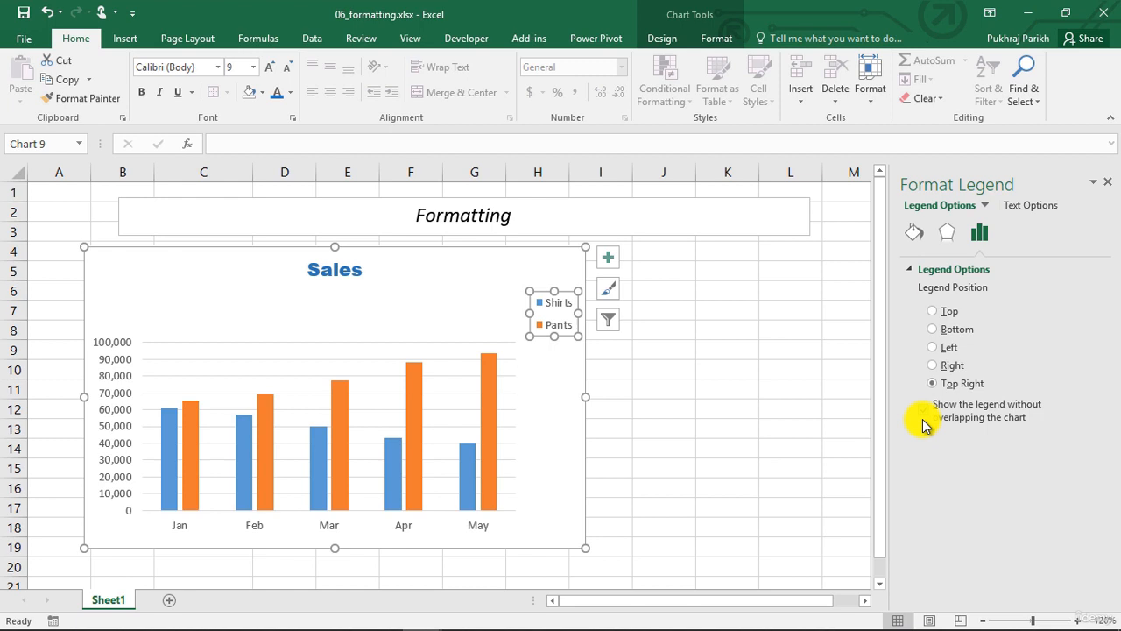
# Let the legend overlap the chart and drag it higher over the plot
pyautogui.click(923, 412)
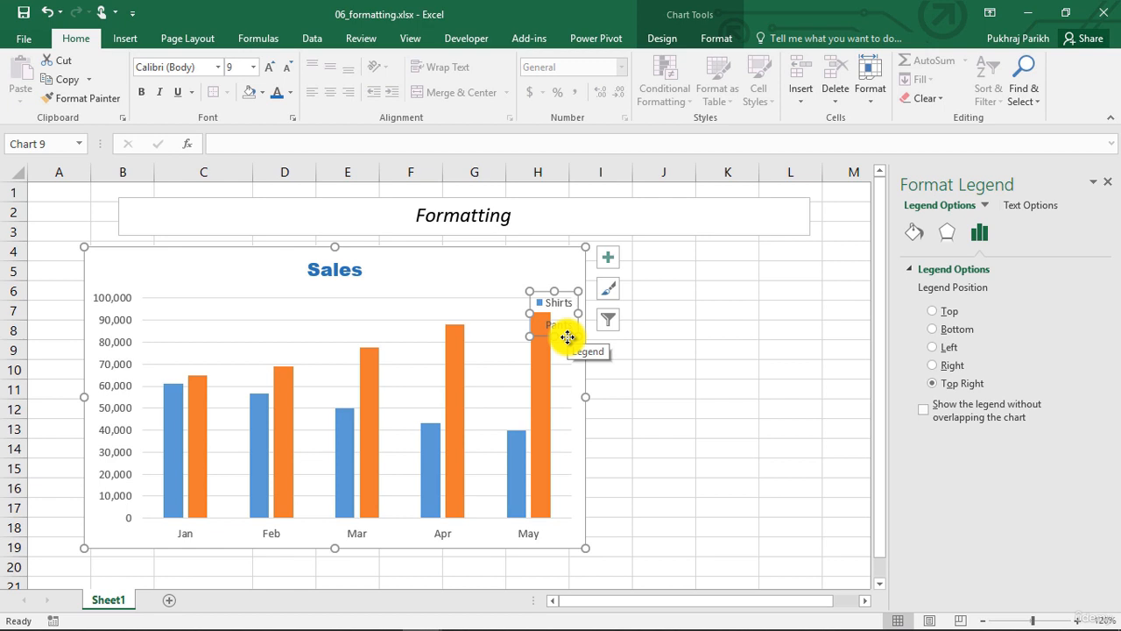
pyautogui.moveTo(569, 336); pyautogui.dragTo(566, 299)
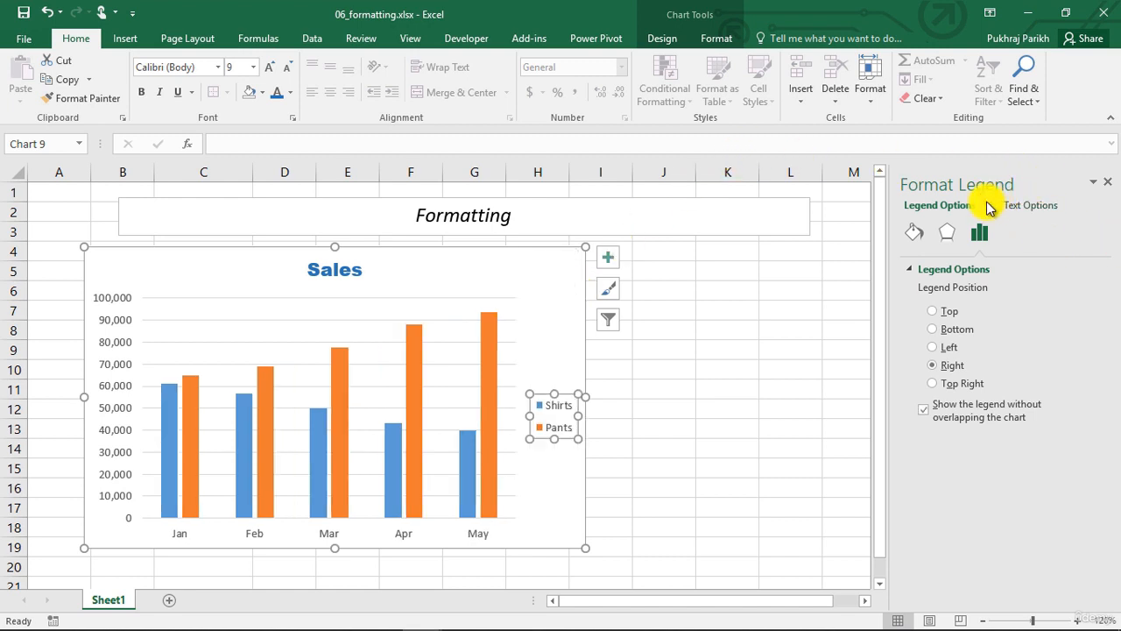
# Select the plot area and set its fill to No fill
pyautogui.click(987, 207)
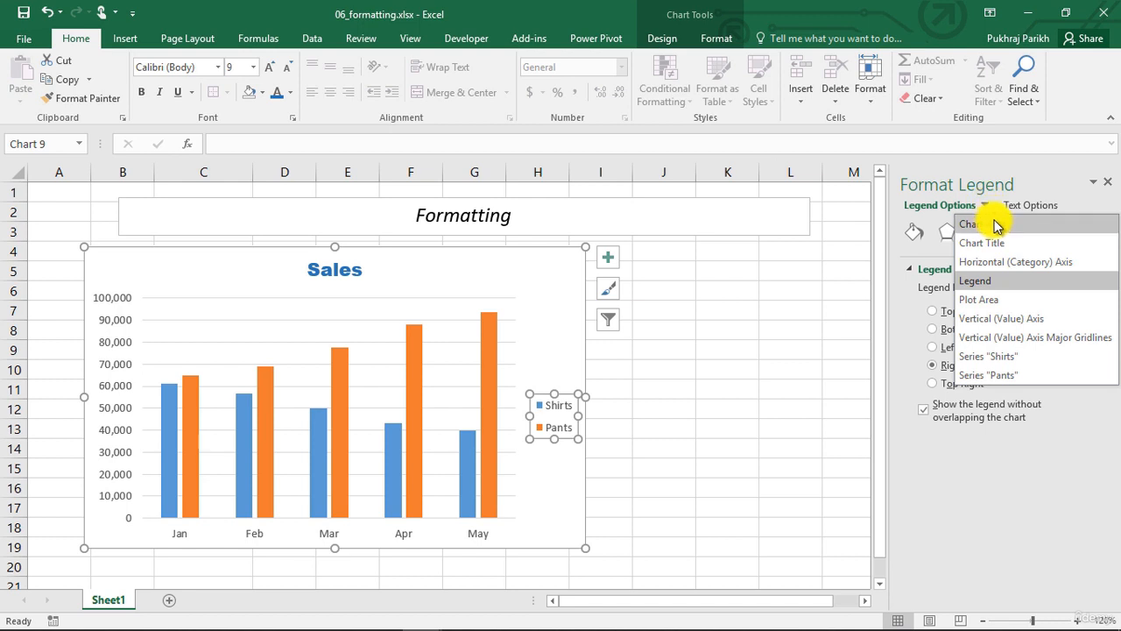
pyautogui.click(985, 297)
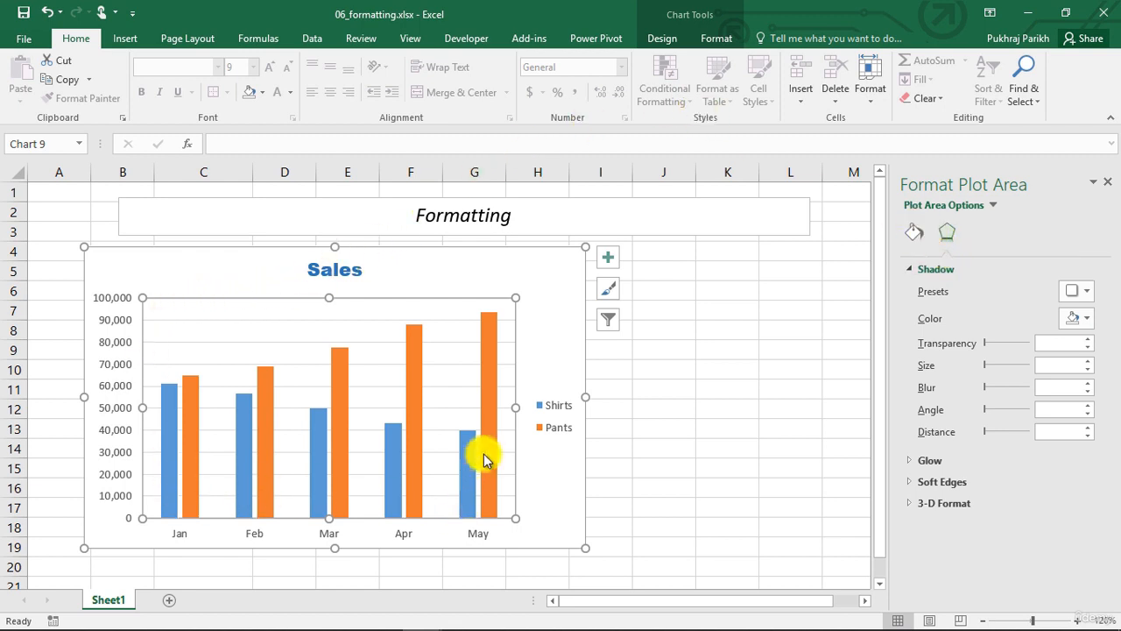
pyautogui.click(921, 232)
pyautogui.scroll(-2, 957, 447)
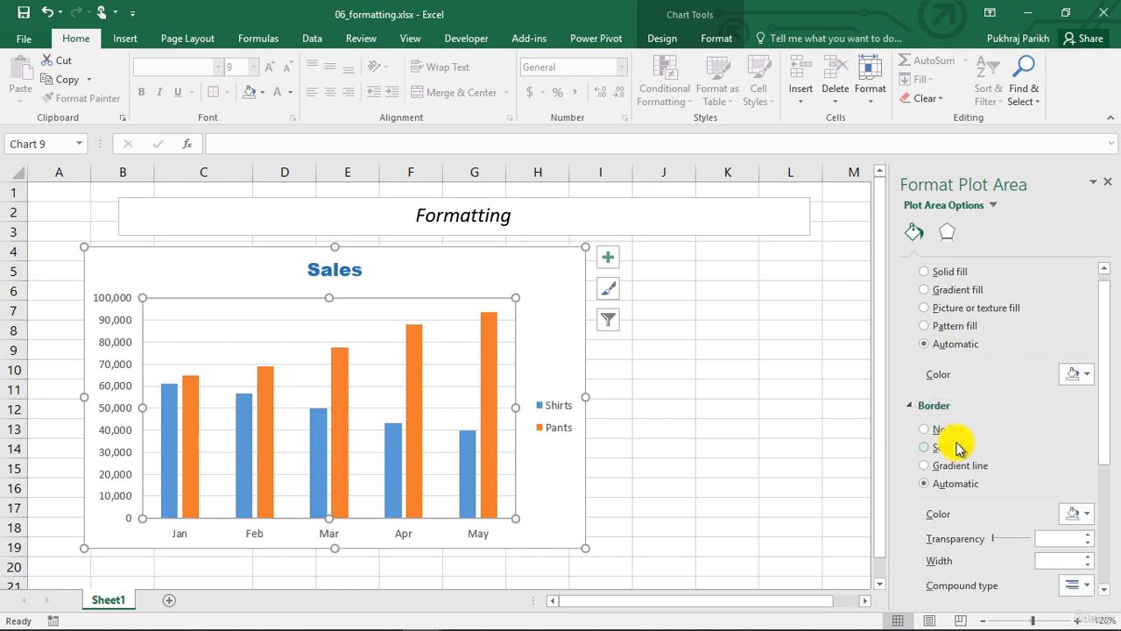
pyautogui.scroll(-1, 955, 443)
pyautogui.scroll(3, 956, 443)
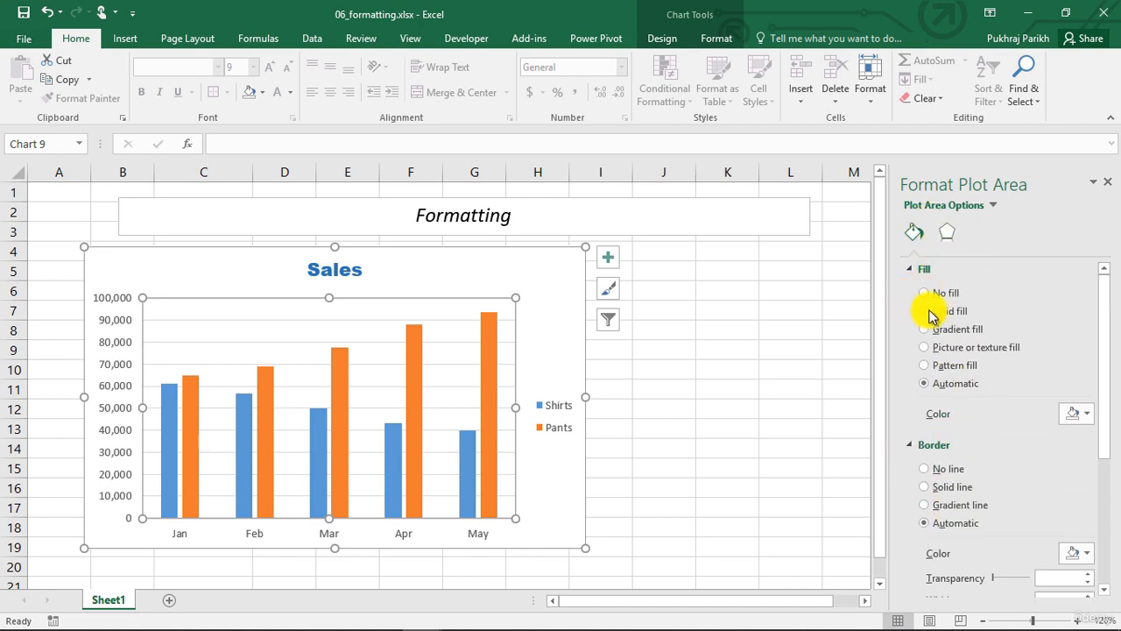
pyautogui.click(927, 311)
pyautogui.click(924, 293)
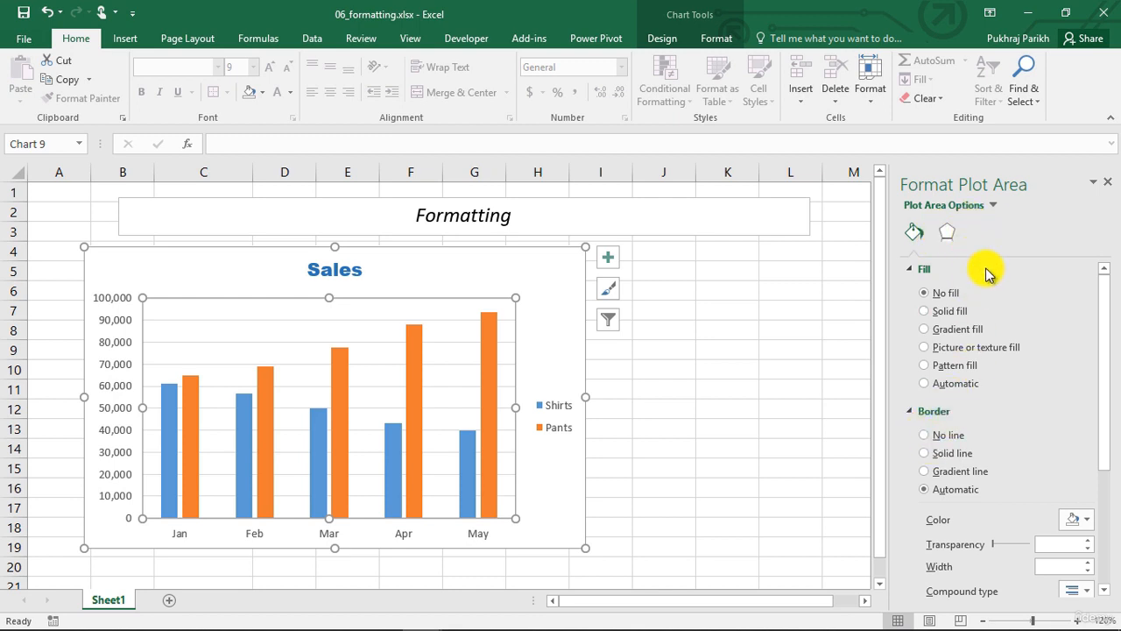
# Select the vertical value axis and set its bounds to a minimum of 30000 and a maximum of 95000
pyautogui.click(994, 210)
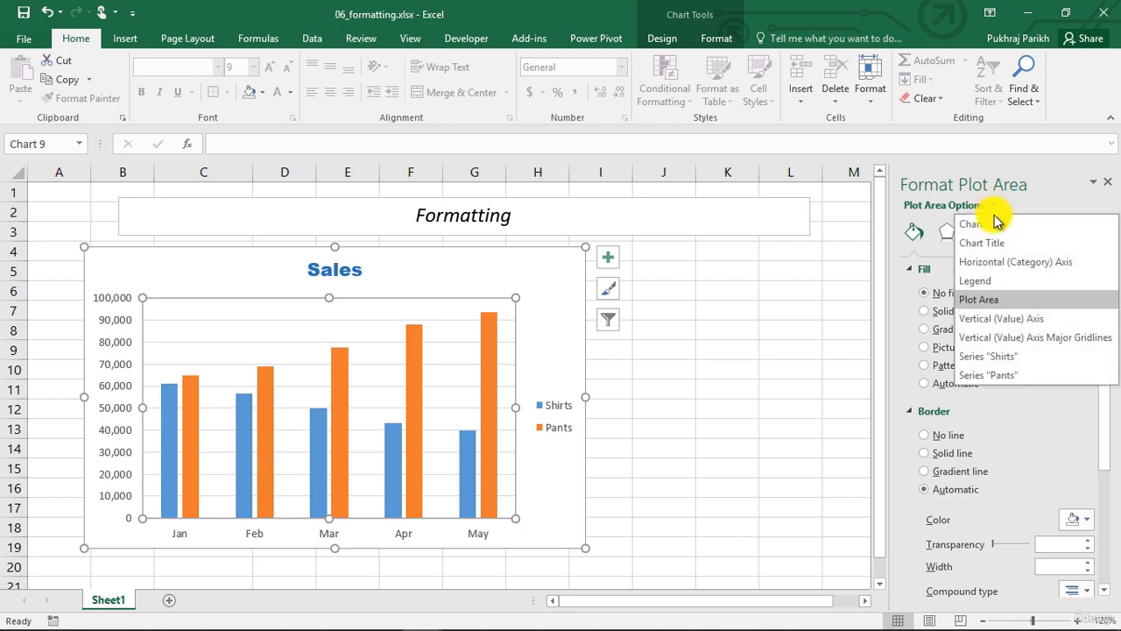
pyautogui.click(1007, 319)
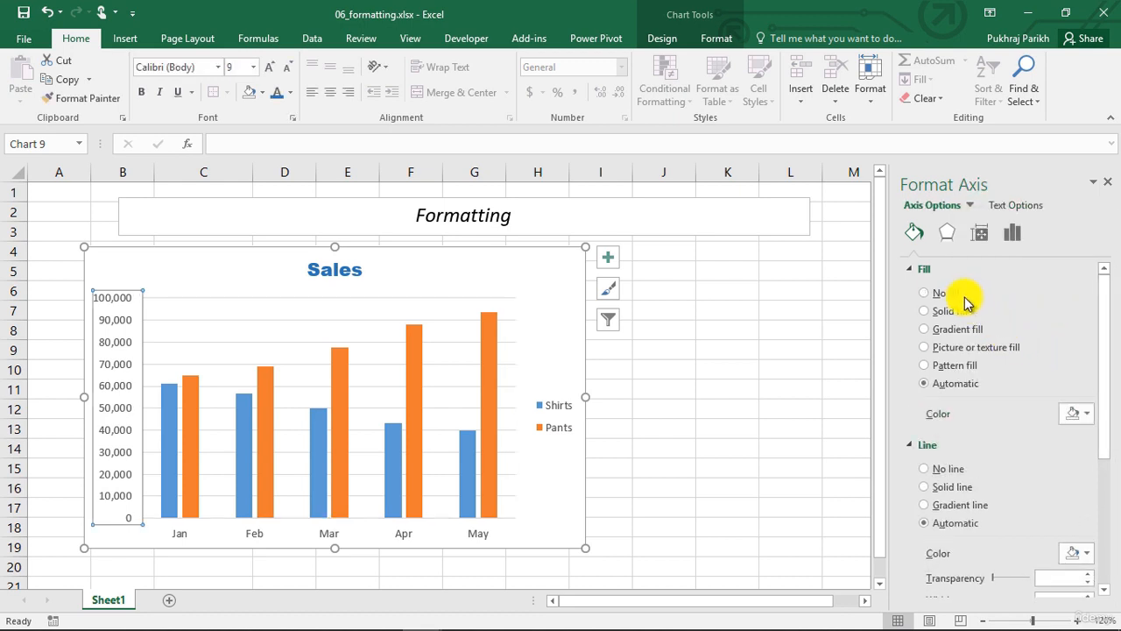
pyautogui.click(947, 233)
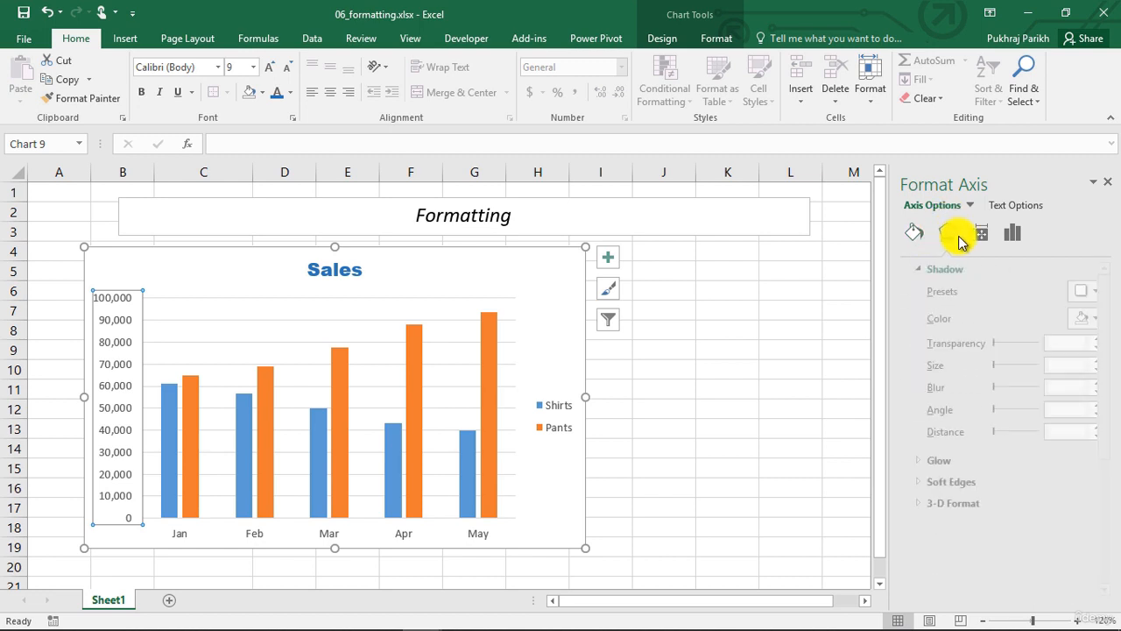
pyautogui.click(980, 233)
pyautogui.click(1015, 235)
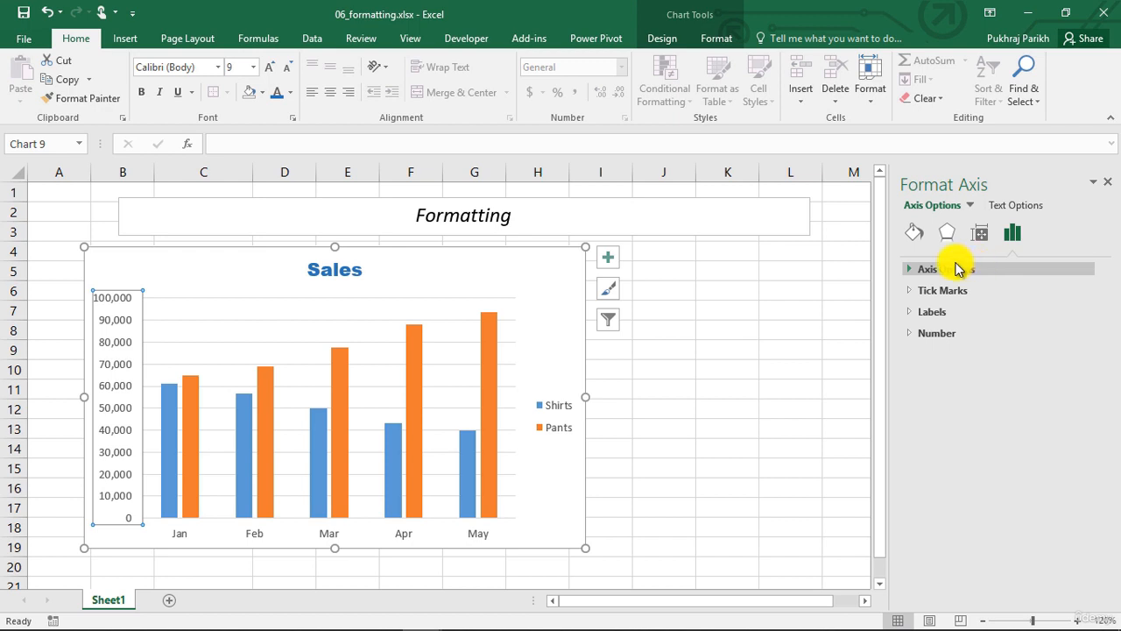
pyautogui.click(909, 268)
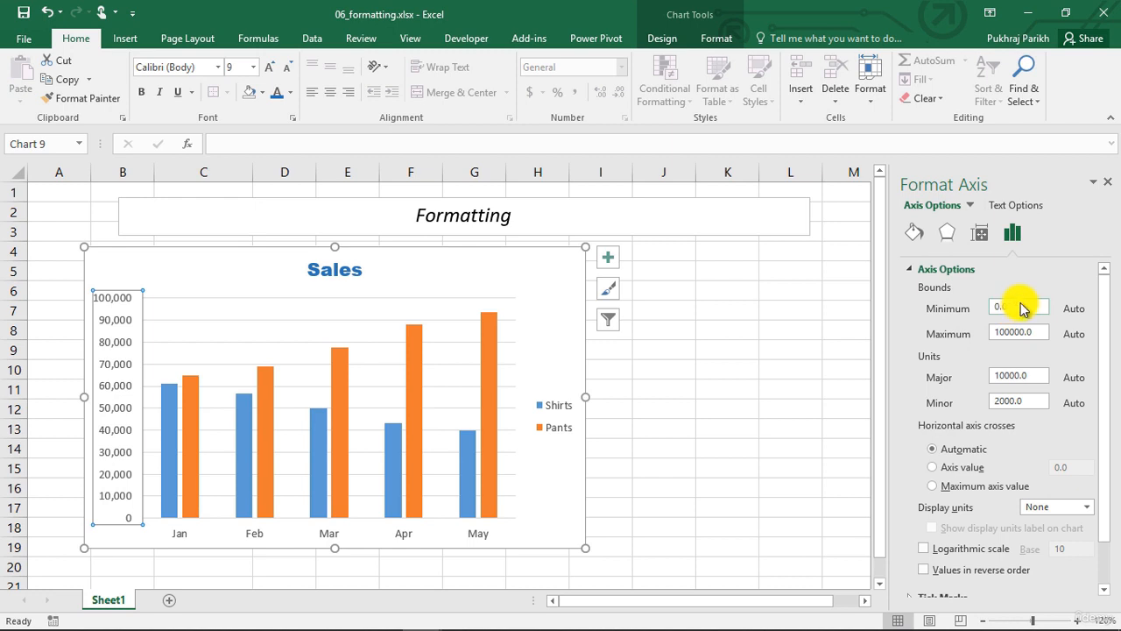
pyautogui.moveTo(1007, 307); pyautogui.dragTo(984, 307)
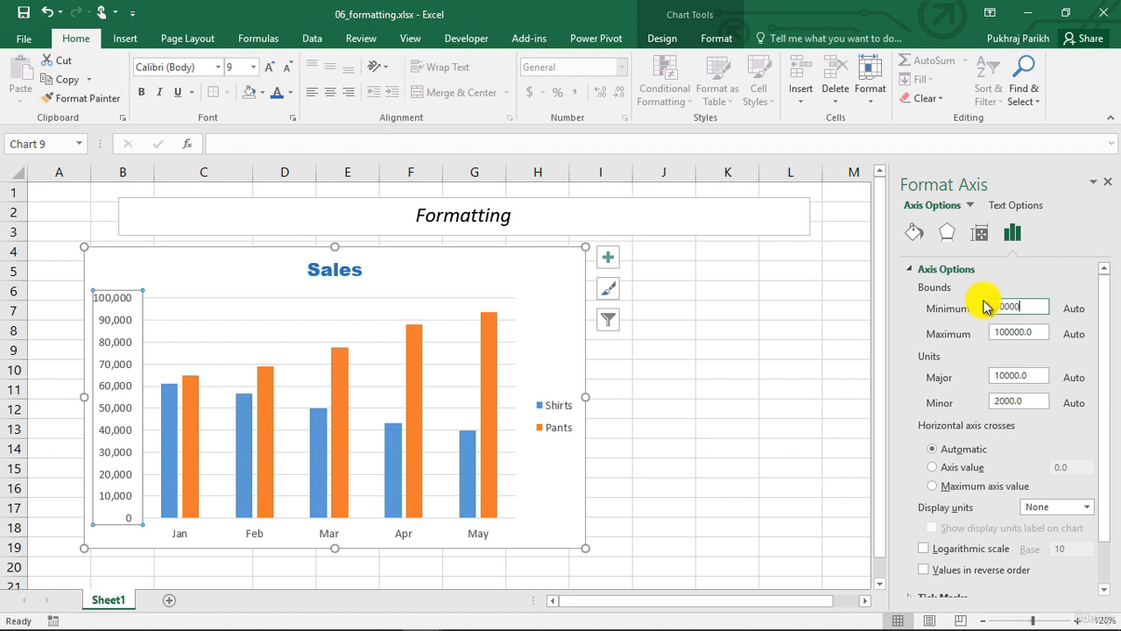
pyautogui.moveTo(1036, 331); pyautogui.dragTo(1001, 335)
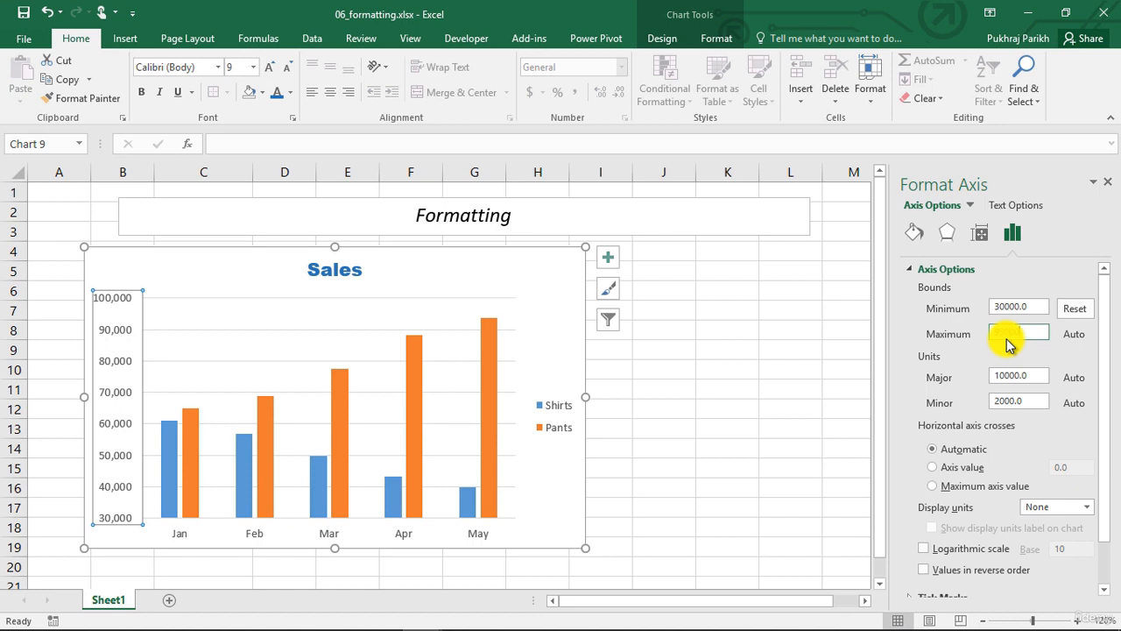
pyautogui.write('95000')
pyautogui.press('Return')
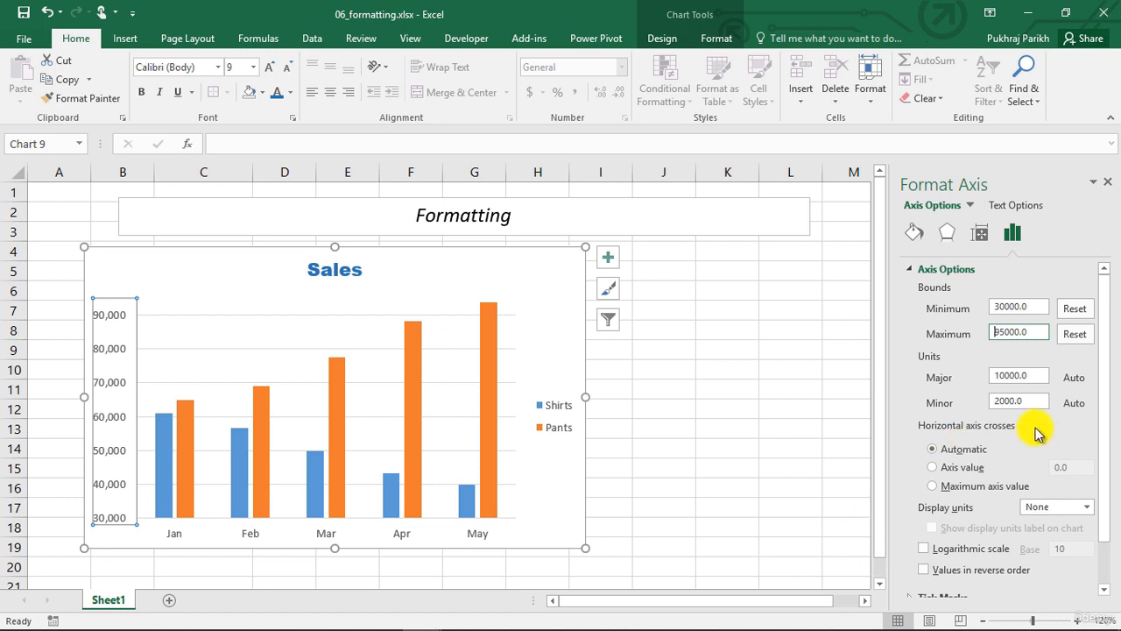
# Format the vertical axis numbers with 2 decimal places in the Accounting category
pyautogui.click(911, 273)
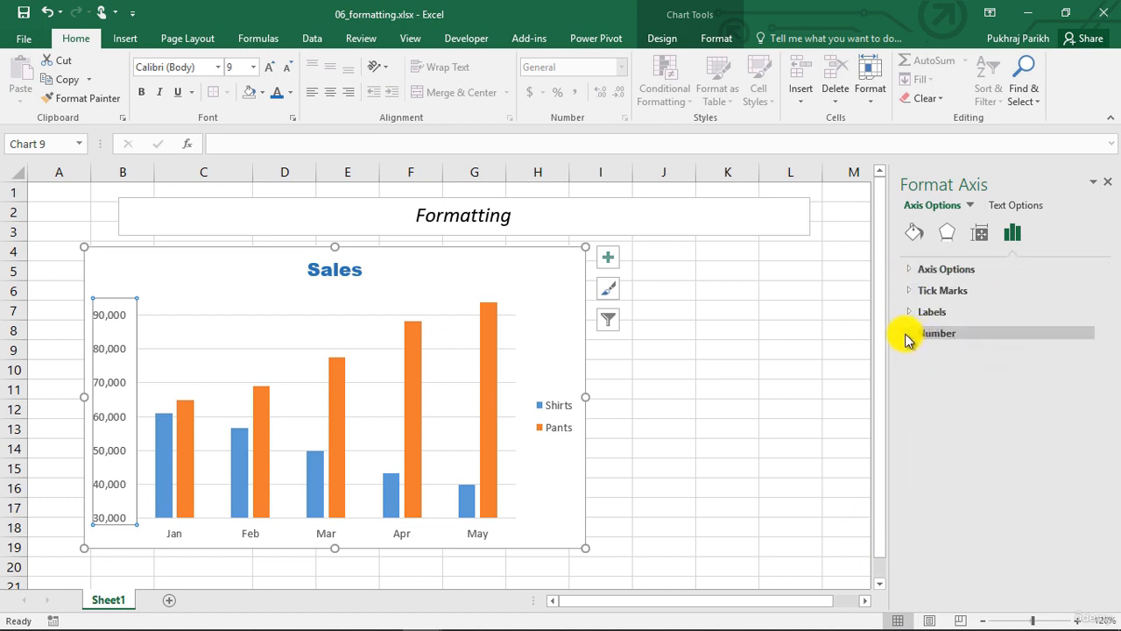
pyautogui.click(909, 336)
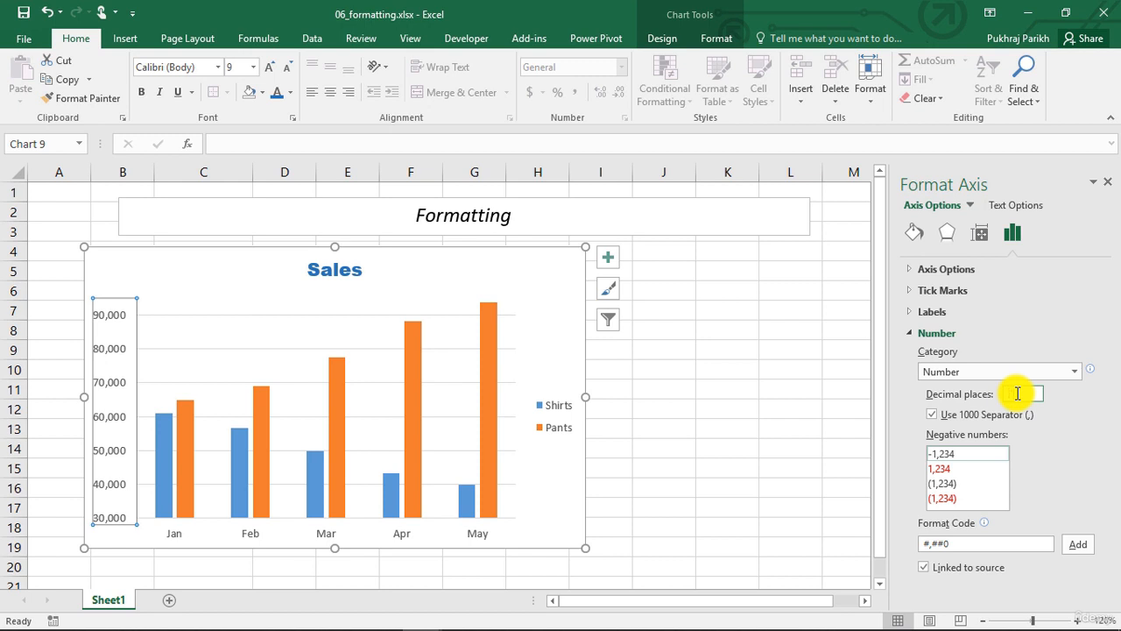
pyautogui.write('2')
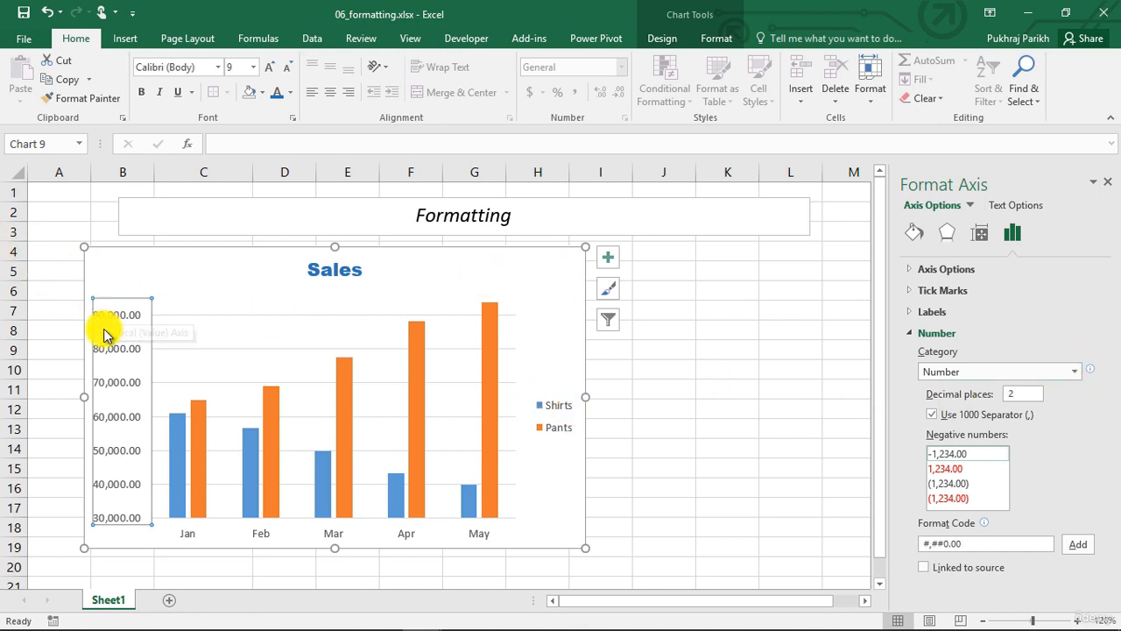
pyautogui.click(1073, 373)
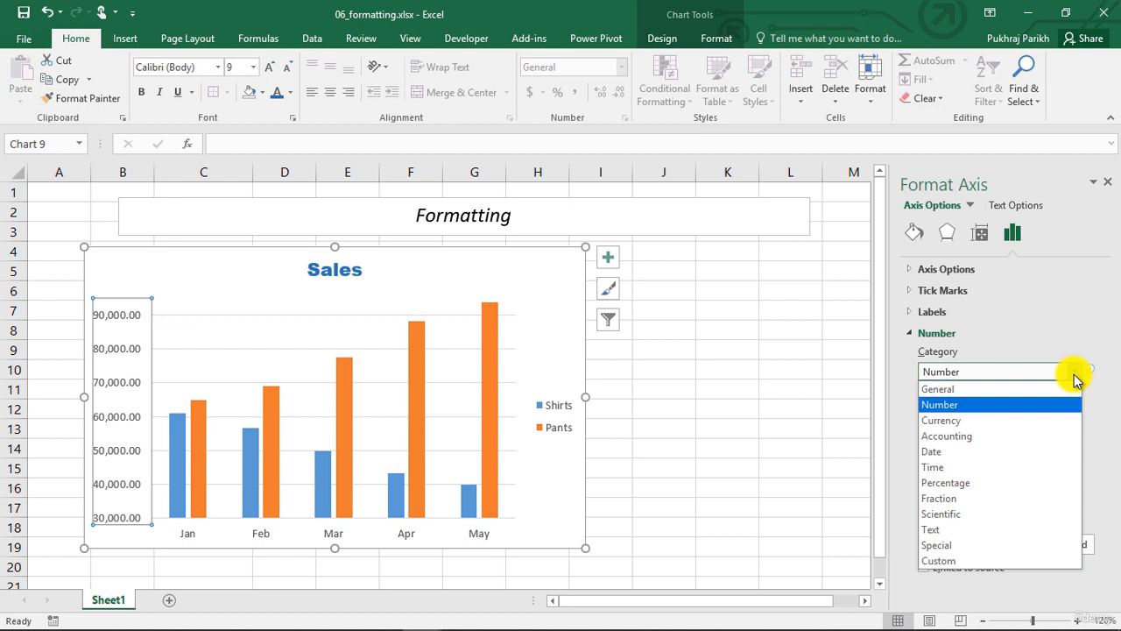
pyautogui.click(1052, 445)
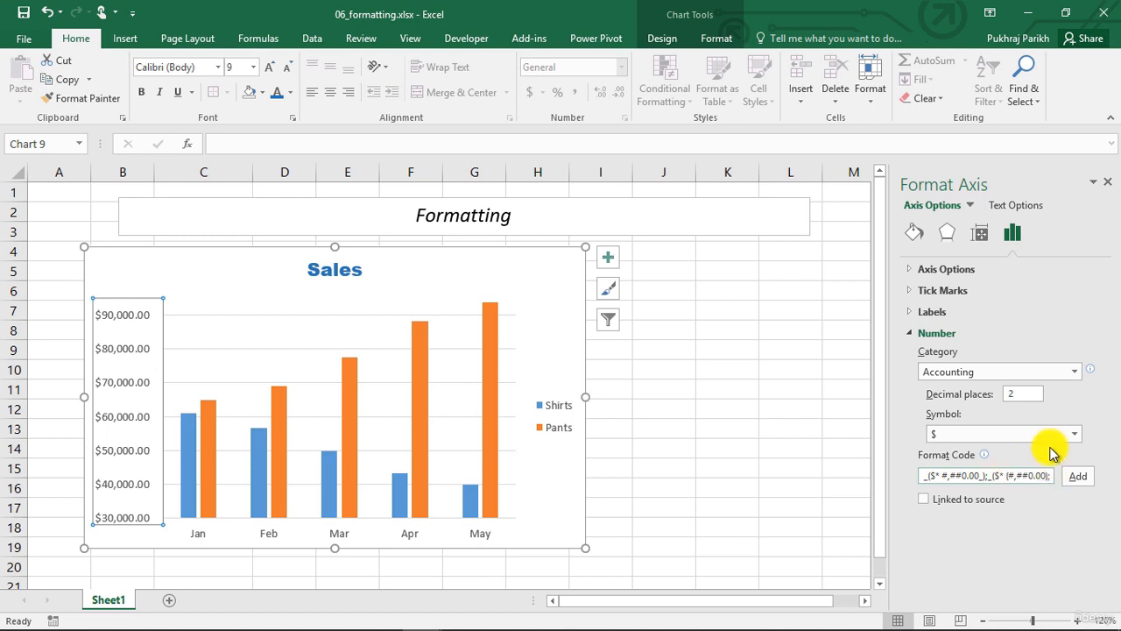
# Choose a different currency symbol for the axis numbers
pyautogui.click(1074, 434)
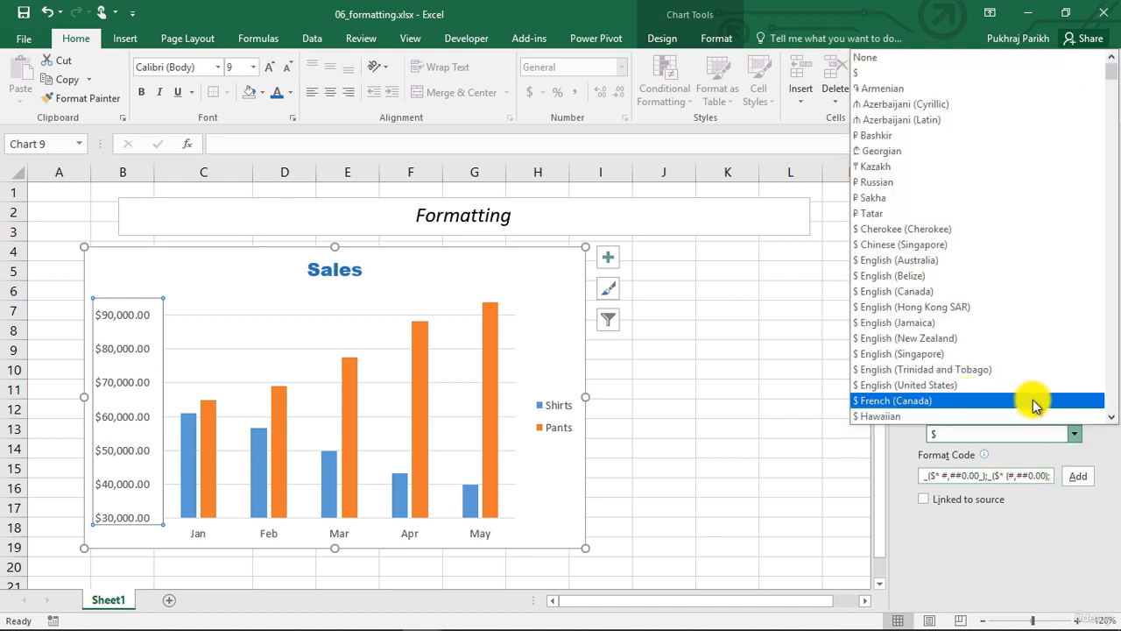